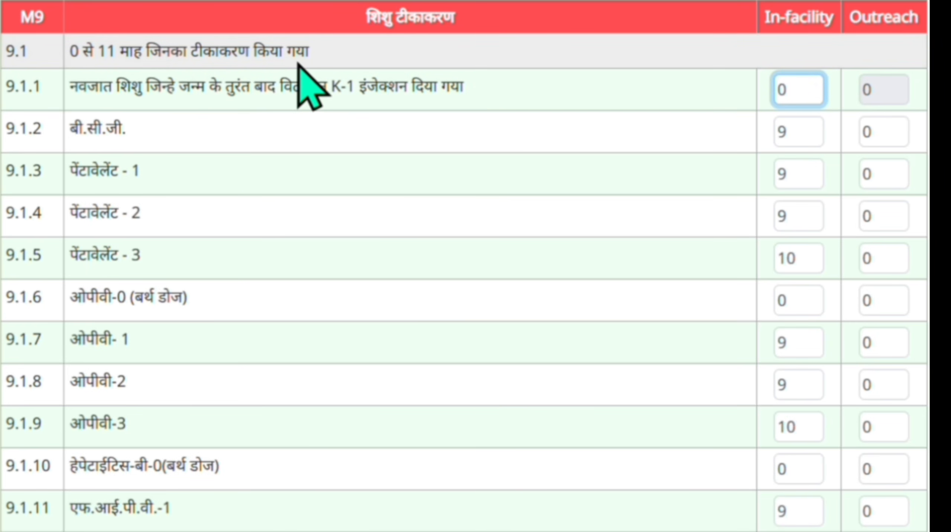
Review the 9.1 heading for ages 0 to 11 months, the In-facility and Outreach columns, and the Vitamin K-1 row 9.1.1.
mouse_move(348, 56)
left_mouse_down()
mouse_move(147, 51)
mouse_move(72, 68)
left_mouse_up()
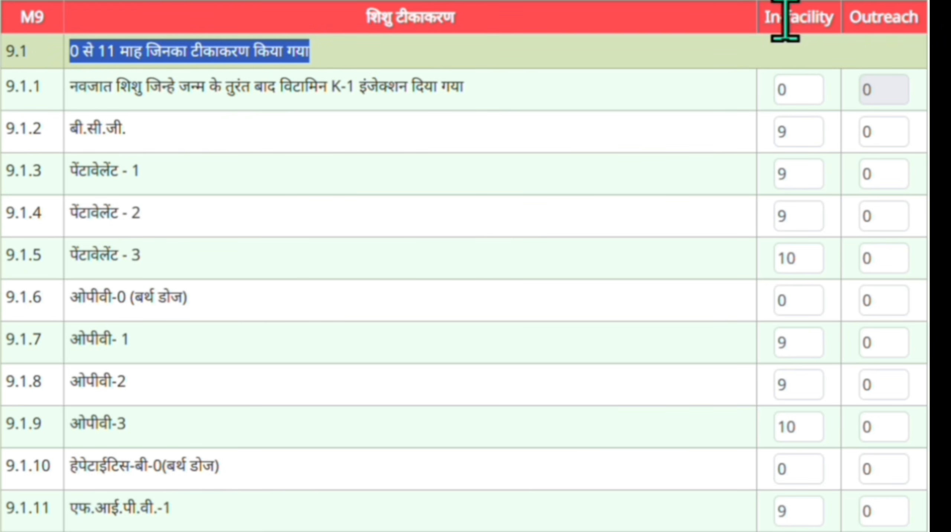
left_click_drag(766, 21, 851, 57)
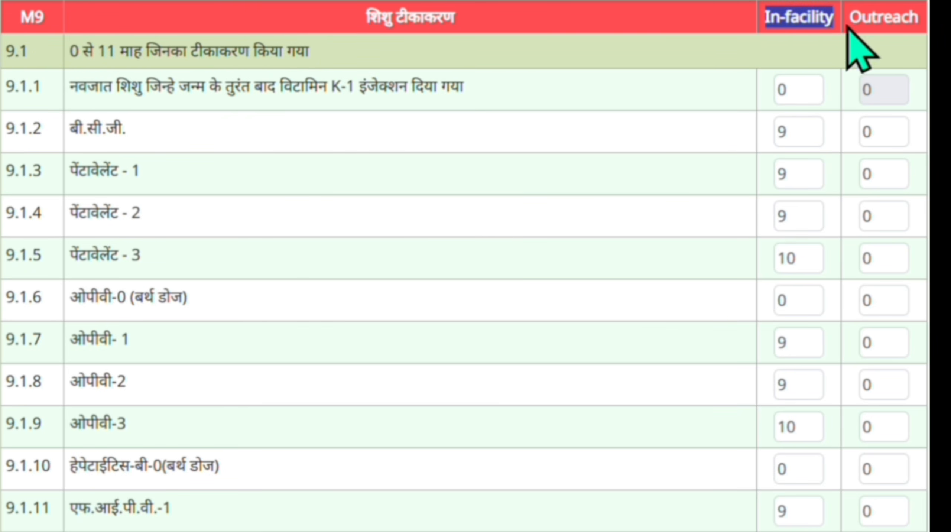
left_click_drag(850, 18, 913, 36)
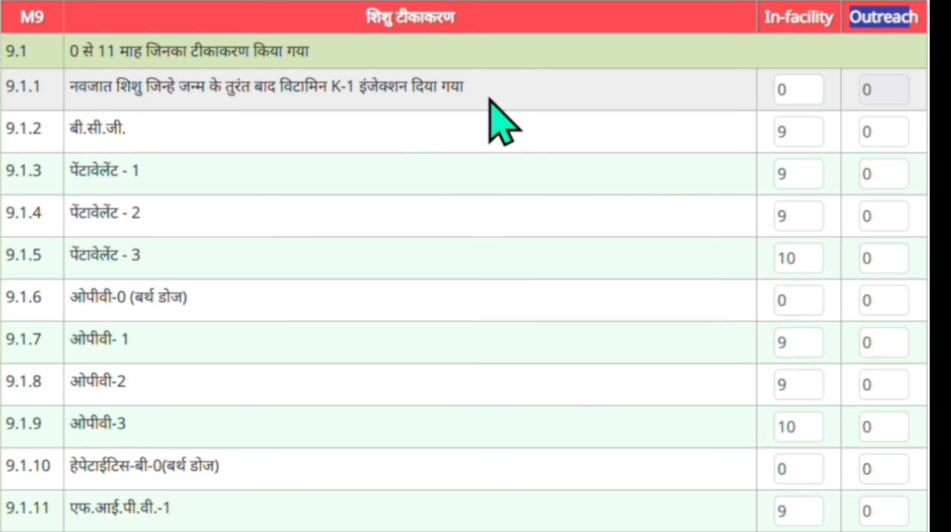
left_click_drag(488, 91, 41, 97)
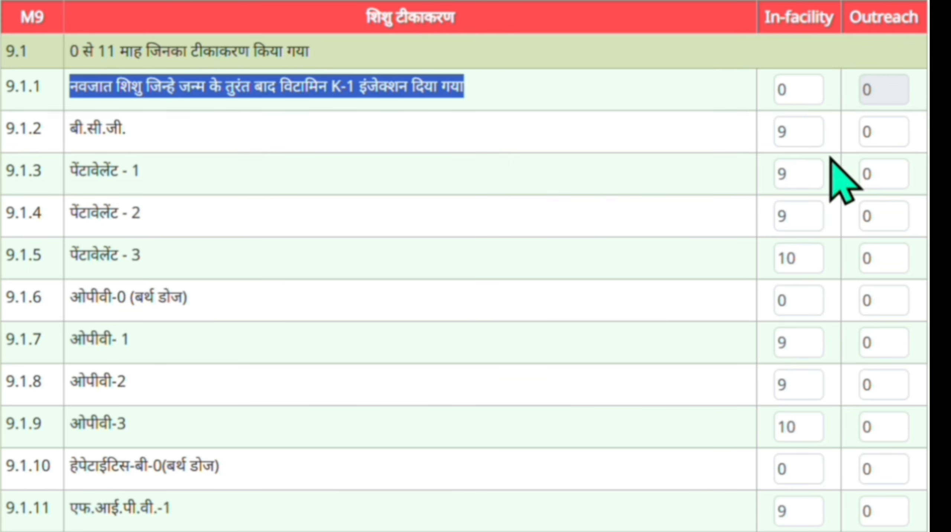
double_click(783, 92)
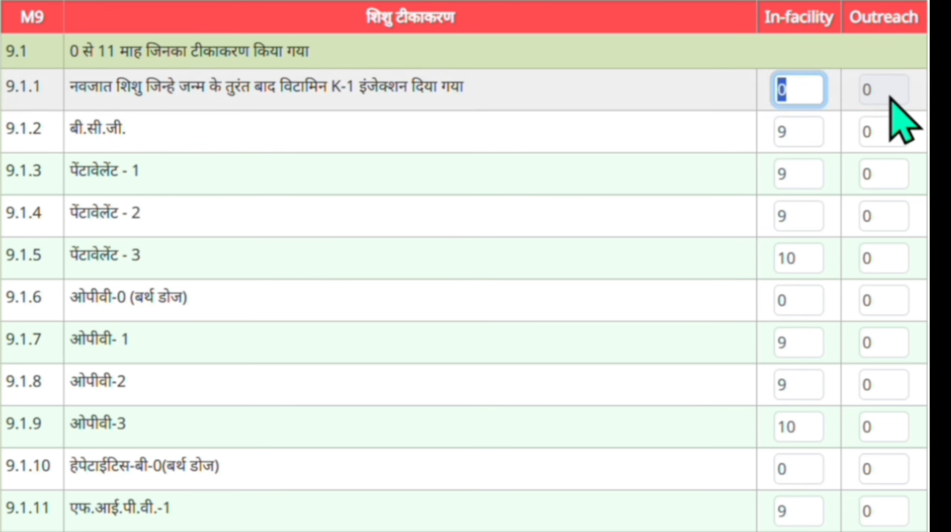
left_click(892, 98)
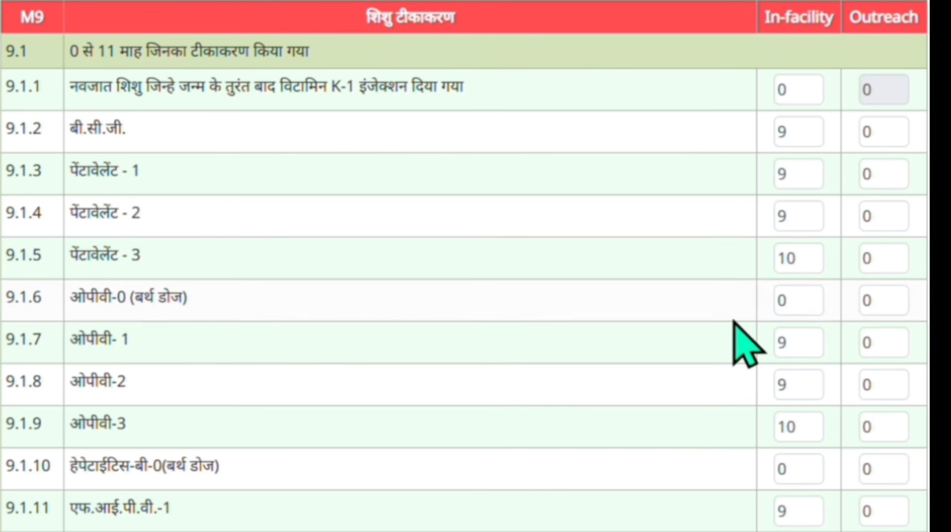
Compare the in-facility entries of Pentavalent doses 1 to 3 with those of the matching OPV doses 1 to 3.
double_click(797, 304)
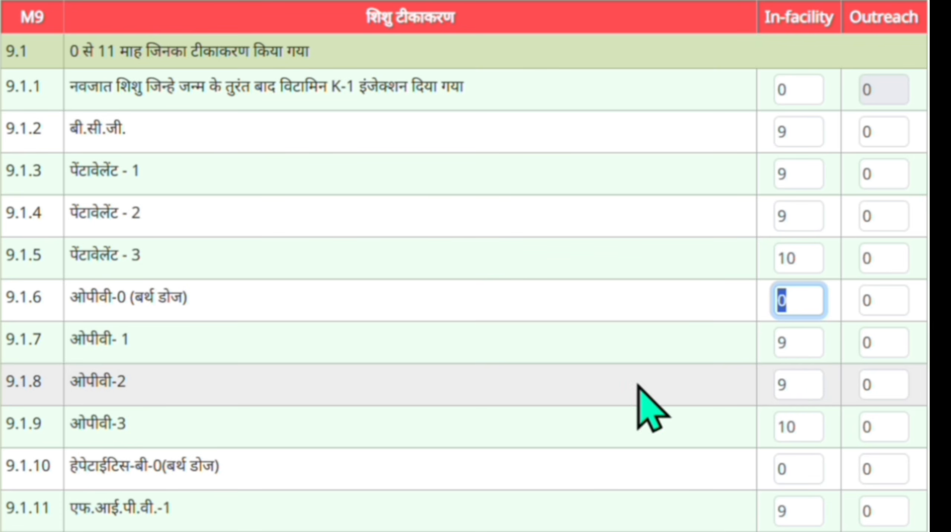
left_click(793, 352)
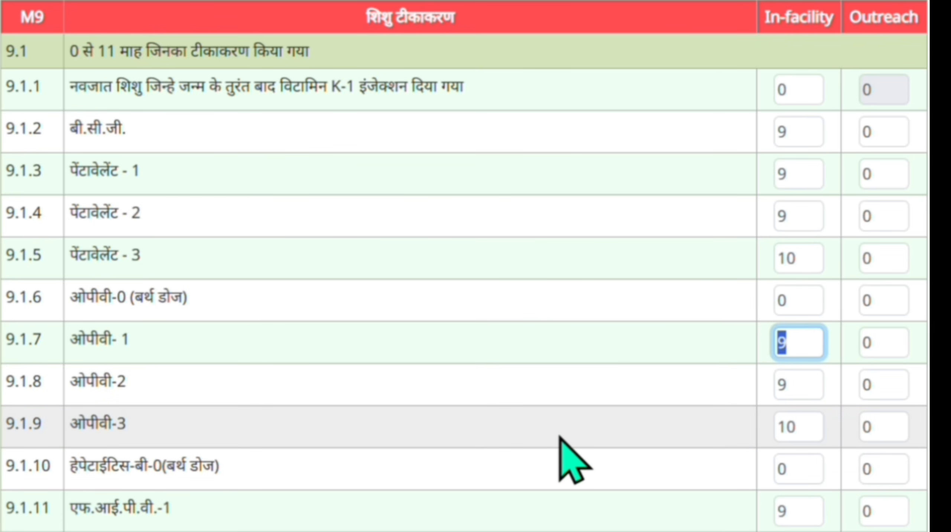
left_click_drag(669, 192, 67, 237)
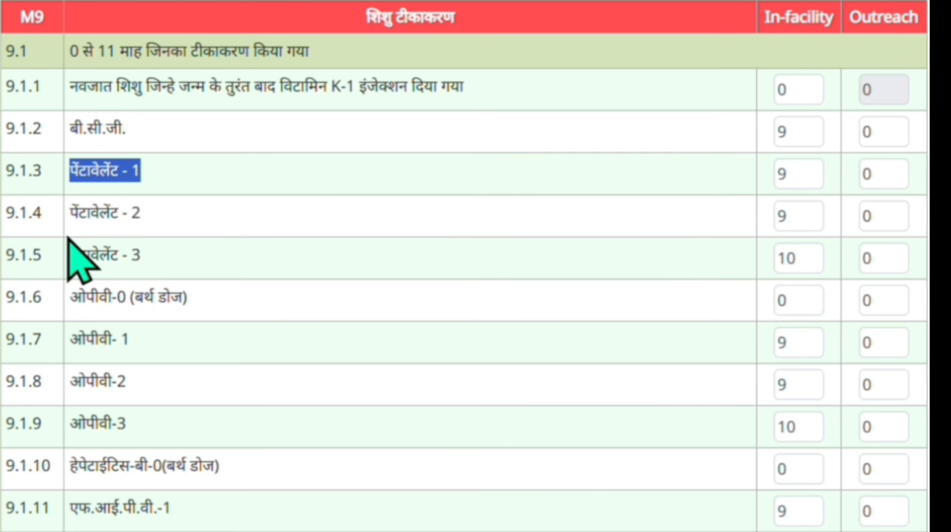
left_click_drag(141, 339, 65, 348)
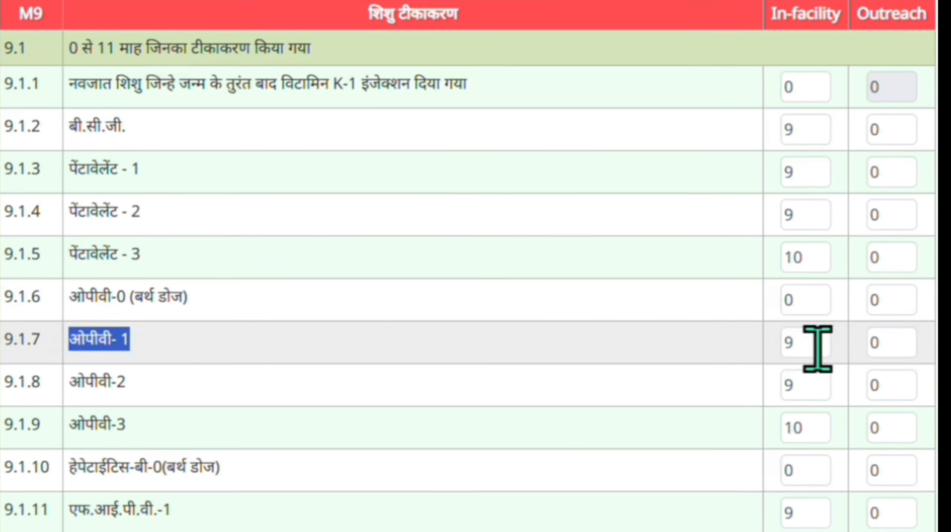
left_click(798, 341)
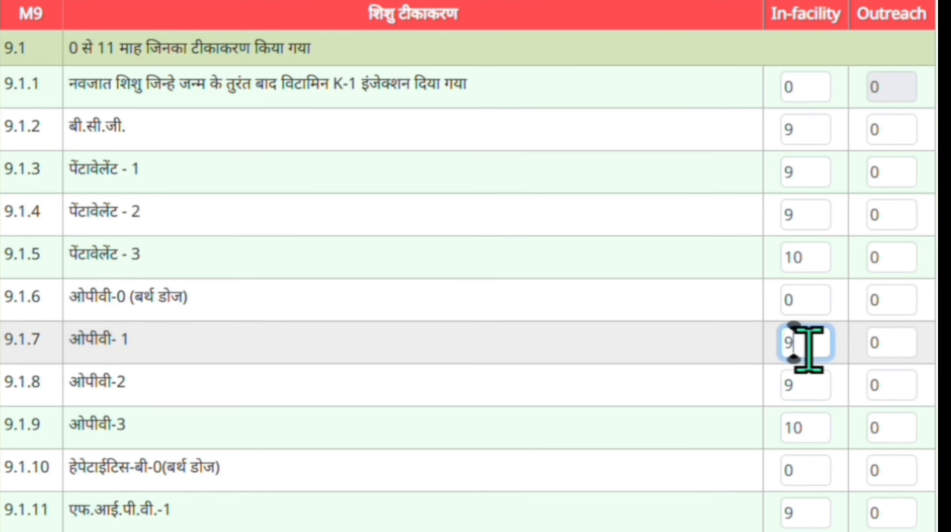
double_click(808, 349)
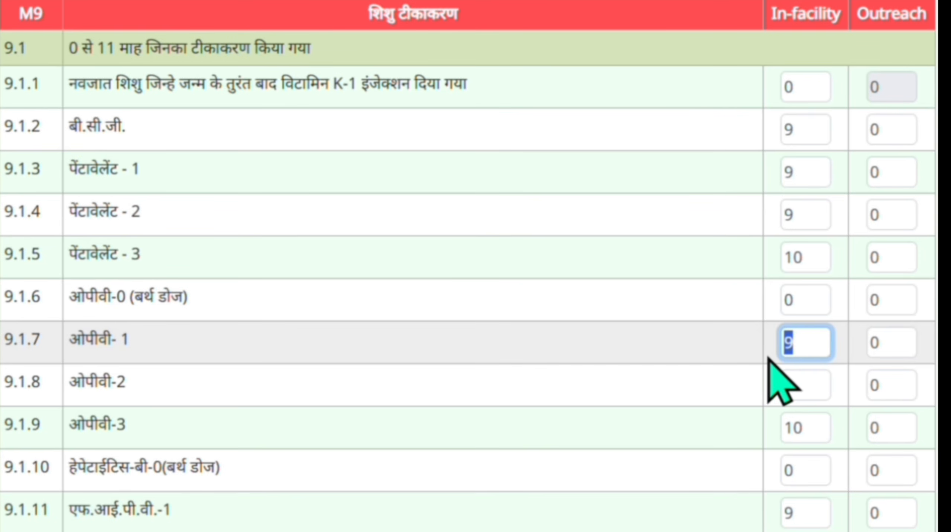
double_click(820, 205)
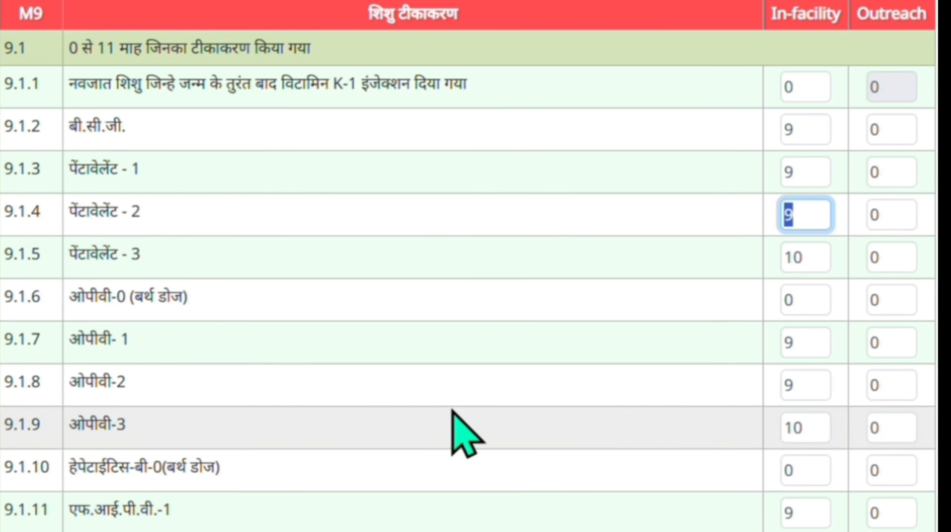
double_click(815, 387)
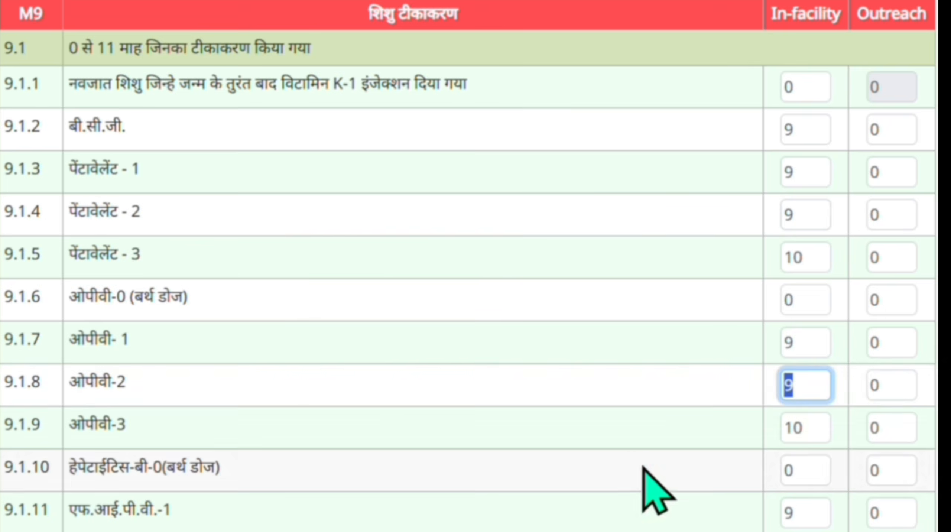
left_click(828, 264)
double_click(803, 260)
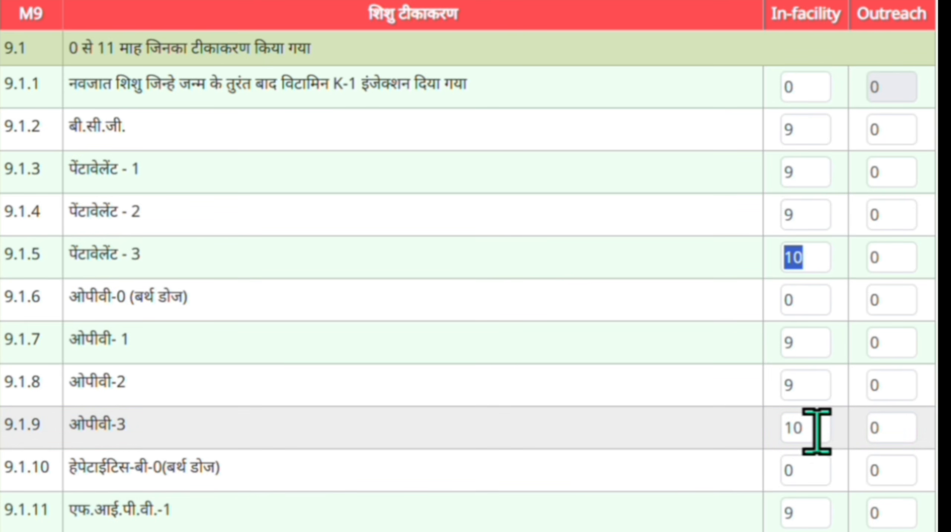
double_click(788, 428)
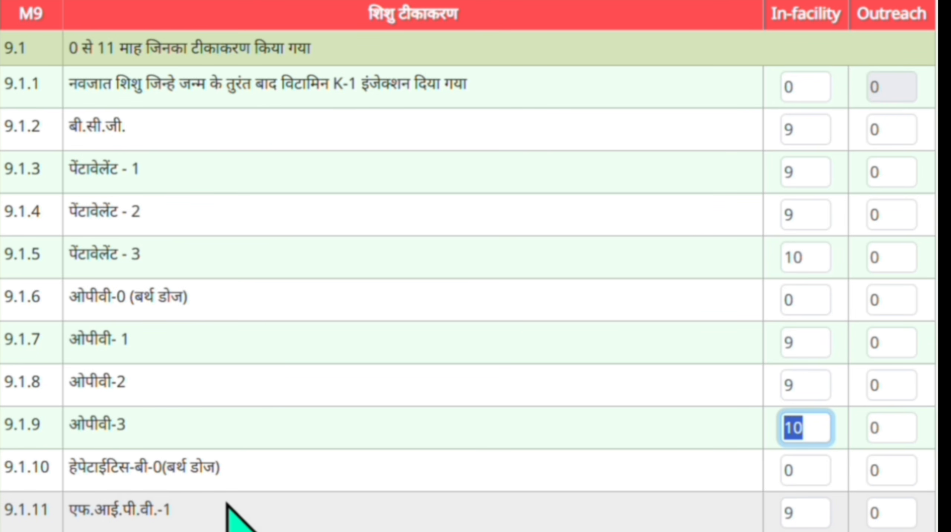
Check the in-facility entries for the OPV-0 and Hepatitis-B-0 birth doses in rows 9.1.6 and 9.1.10.
left_click_drag(216, 310, 72, 295)
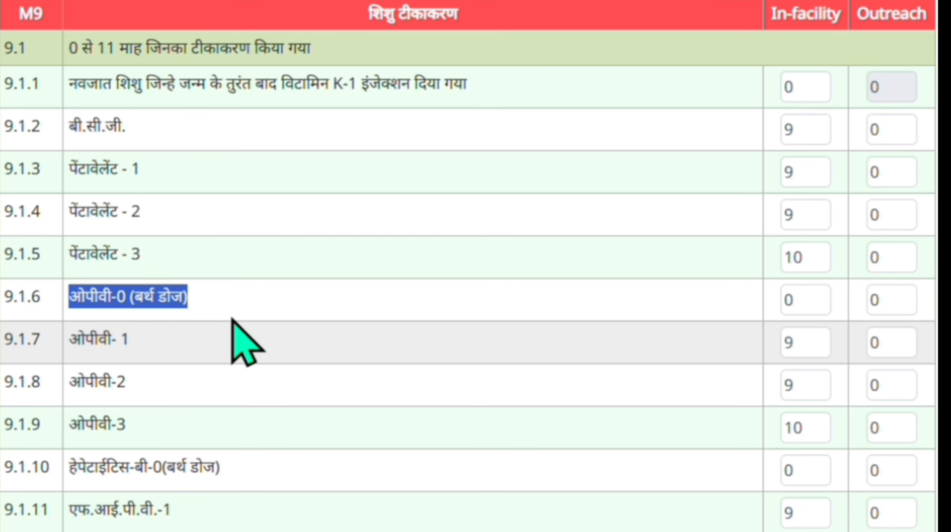
left_click(815, 296)
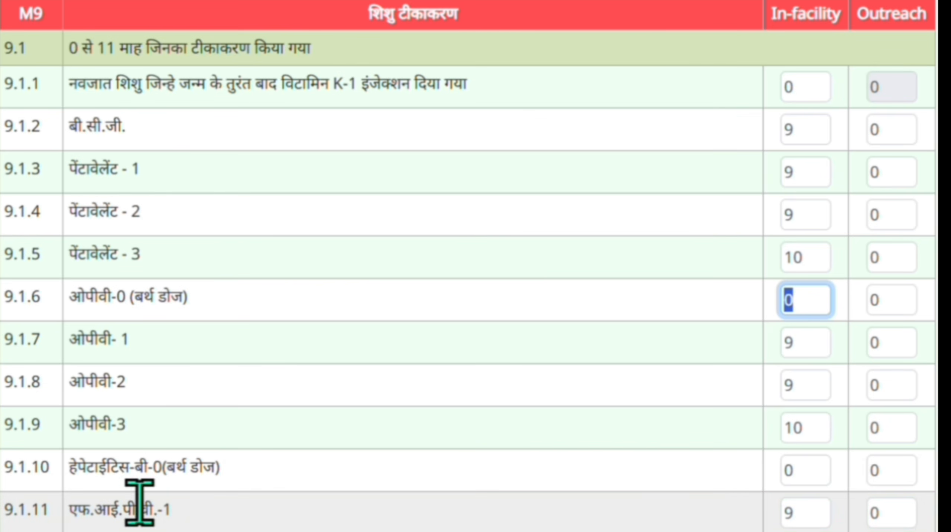
left_click_drag(221, 468, 56, 474)
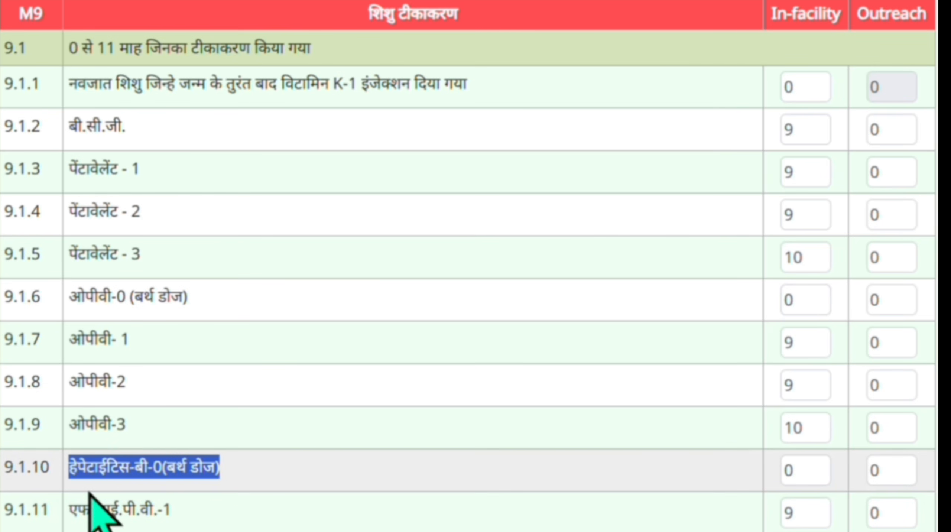
left_click(800, 470)
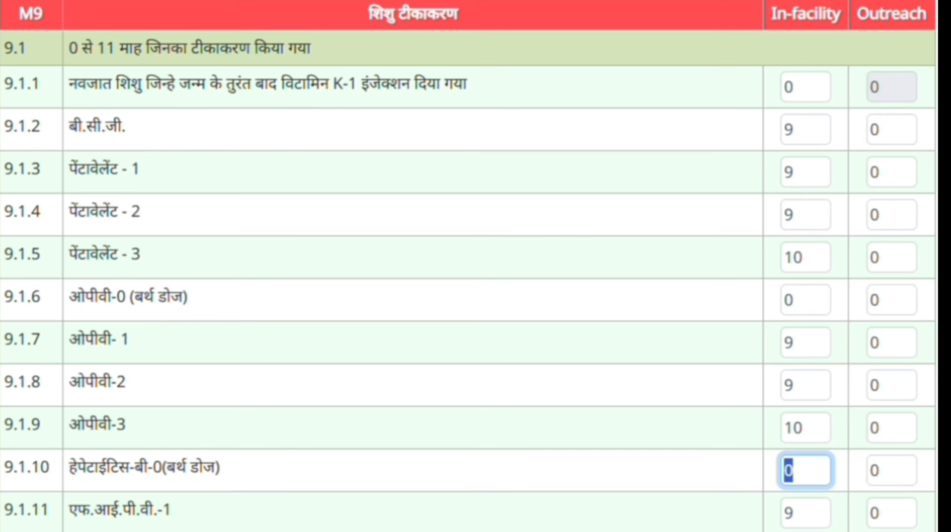
Check the in-facility entries for PCV 1, Measles Rubella-1 and the Japanese Encephalitis 1st dose in rows 9.1.17 to 9.1.21.
scroll(488, 318, "down", 5)
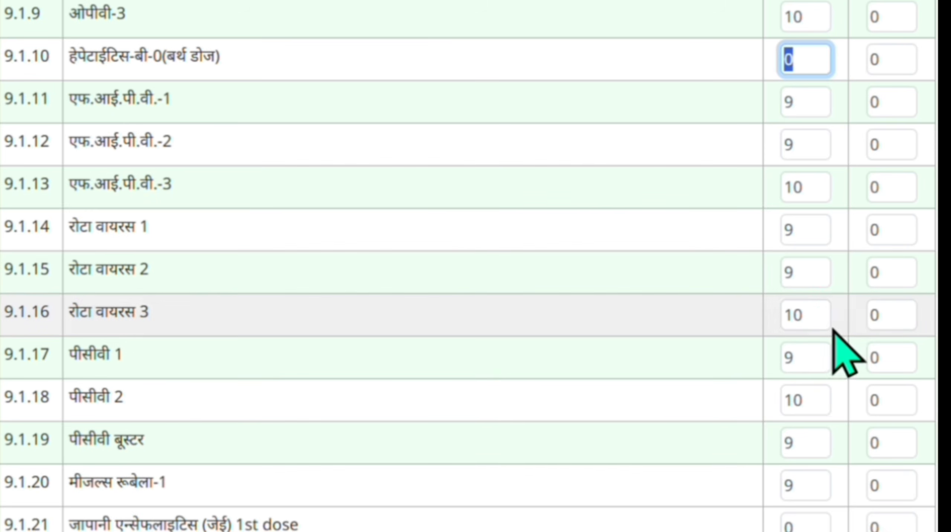
left_click(804, 357)
left_click(196, 361)
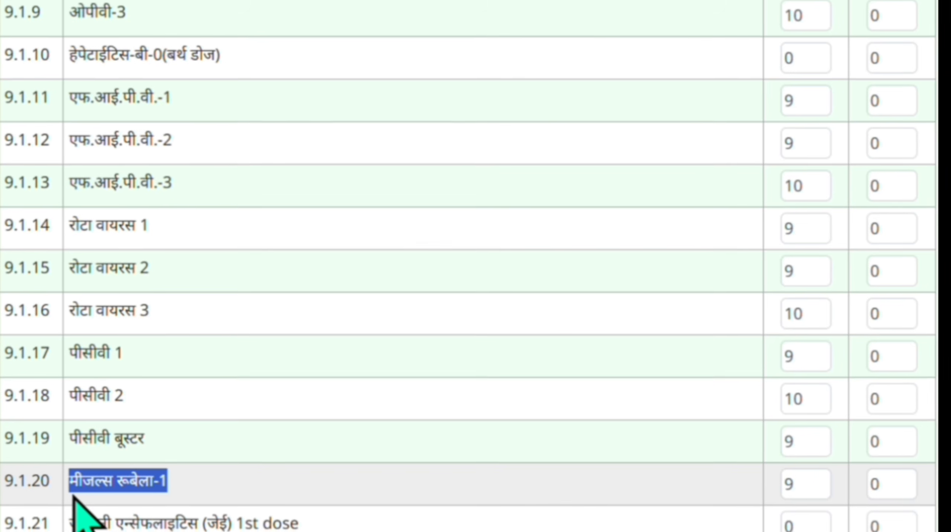
left_click(821, 464)
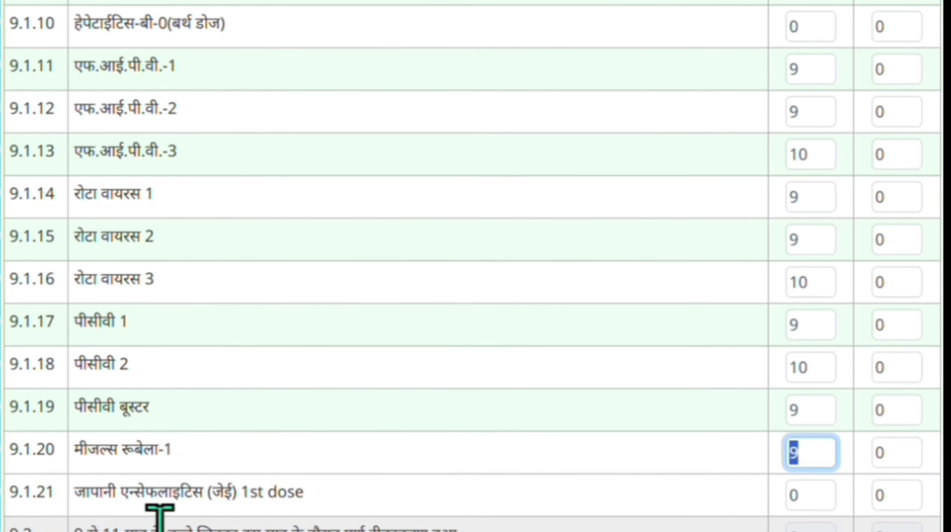
left_click_drag(172, 499, 394, 518)
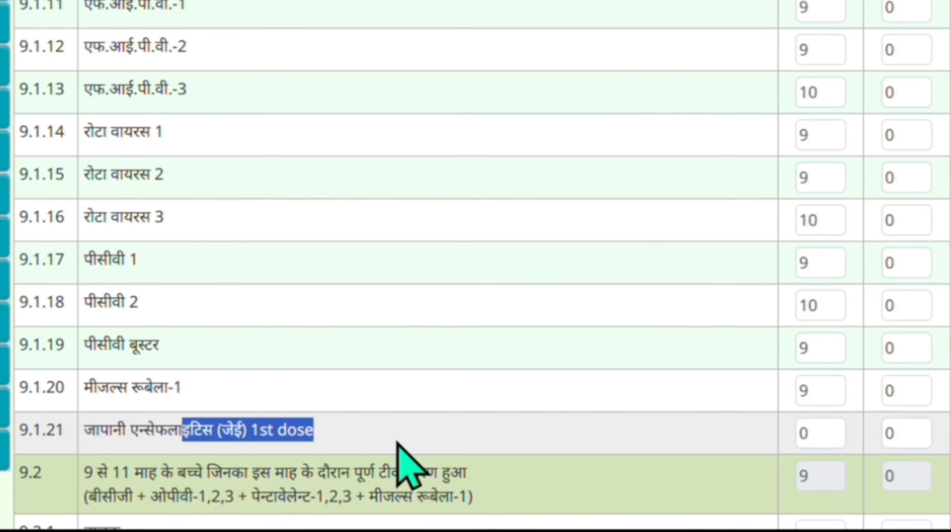
left_click(816, 444)
double_click(821, 436)
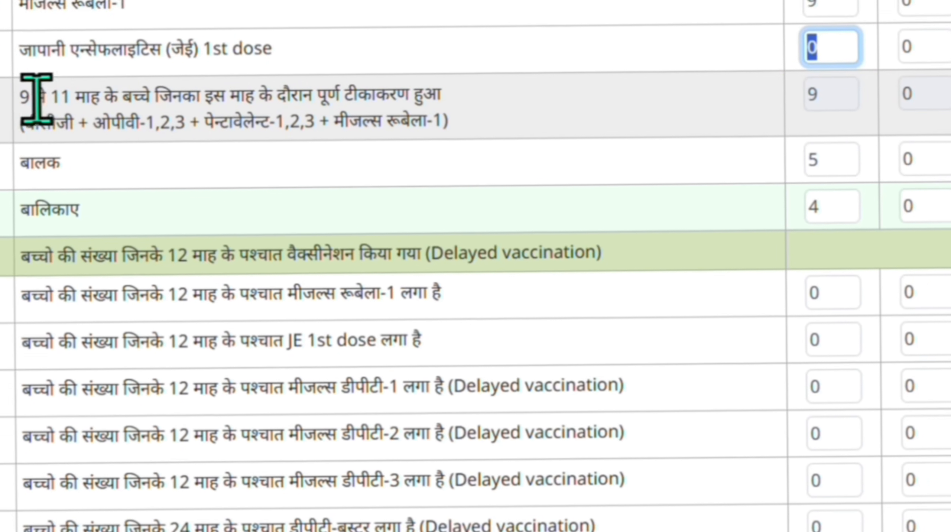
Compare the in-facility full immunisation figure for ages 9 to 11 months in row 9.2 with the Measles Rubella-1 entry.
left_click(7, 89)
left_click_drag(34, 103, 437, 132)
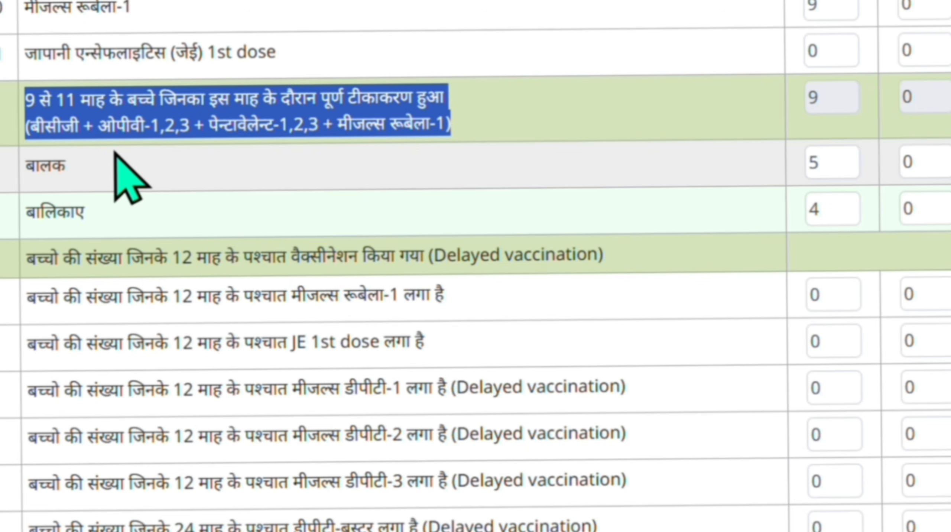
left_click_drag(846, 39, 815, 34)
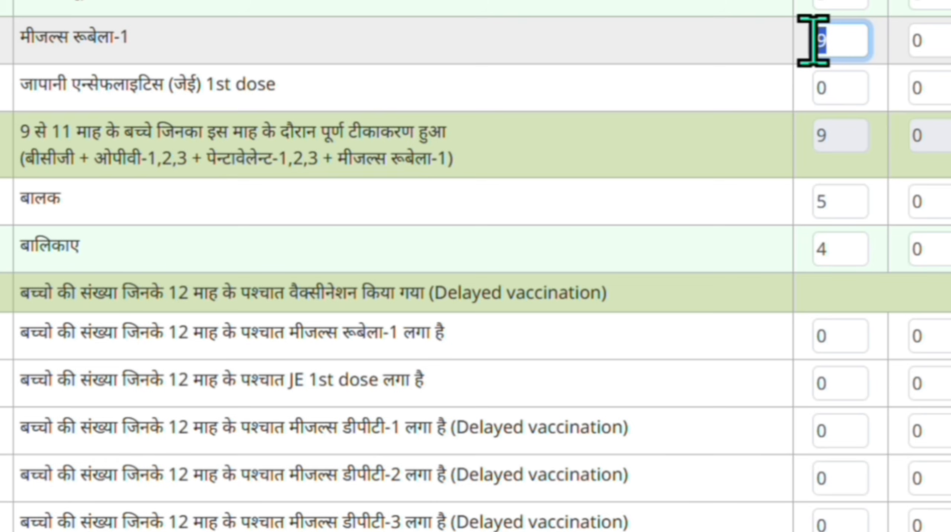
left_click(689, 145)
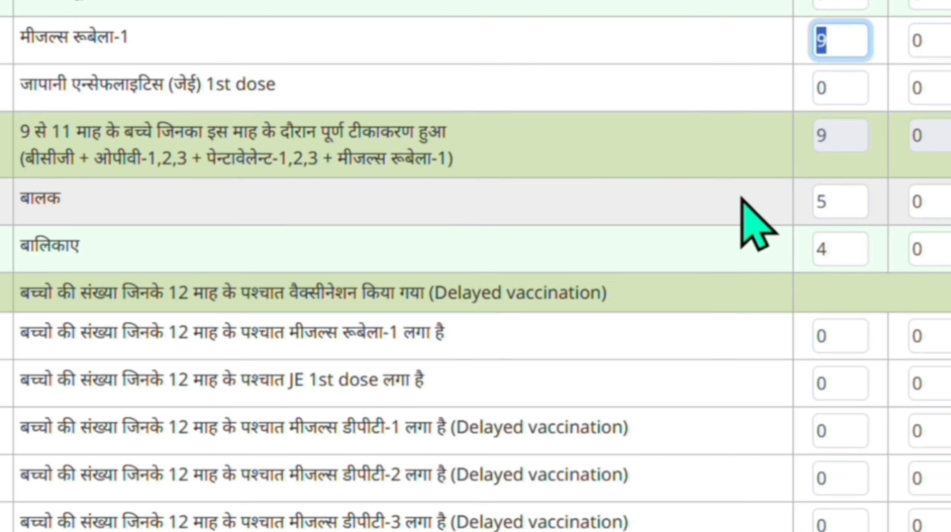
left_click_drag(845, 145, 808, 153)
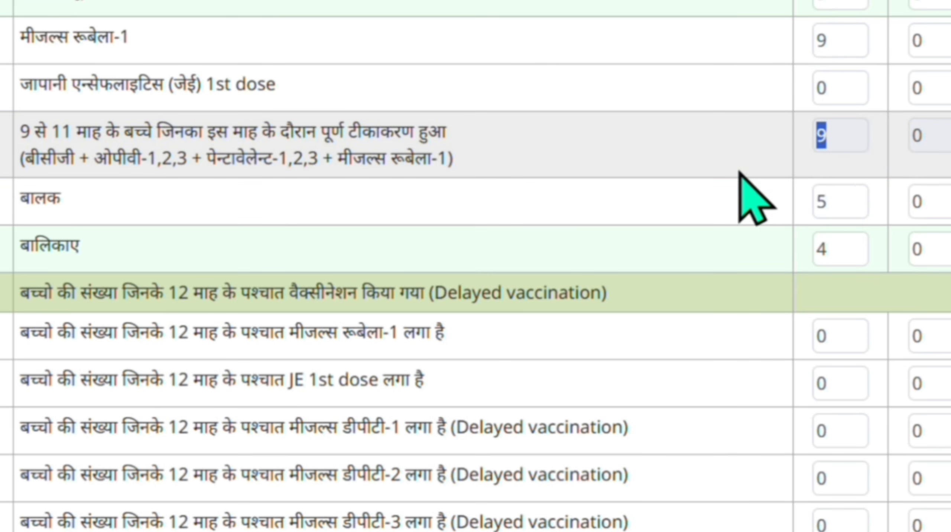
left_click(855, 155)
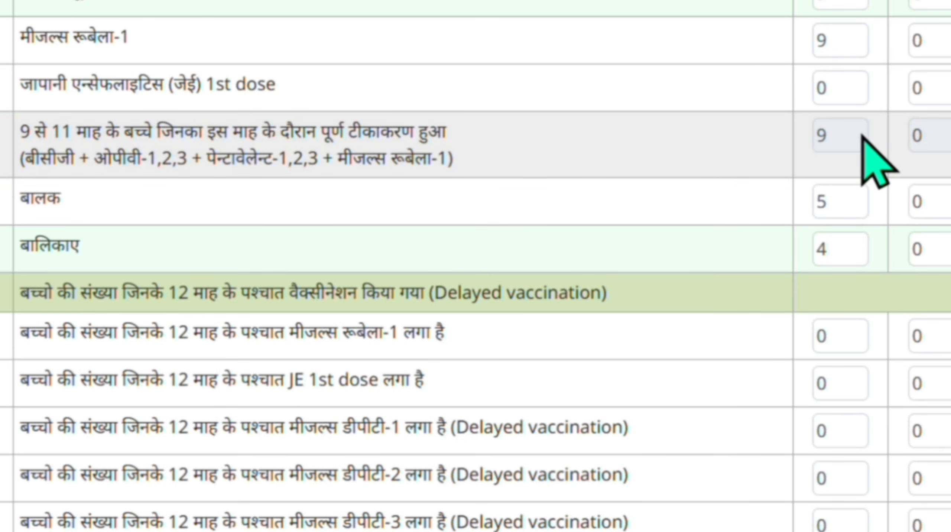
left_click_drag(863, 138, 819, 135)
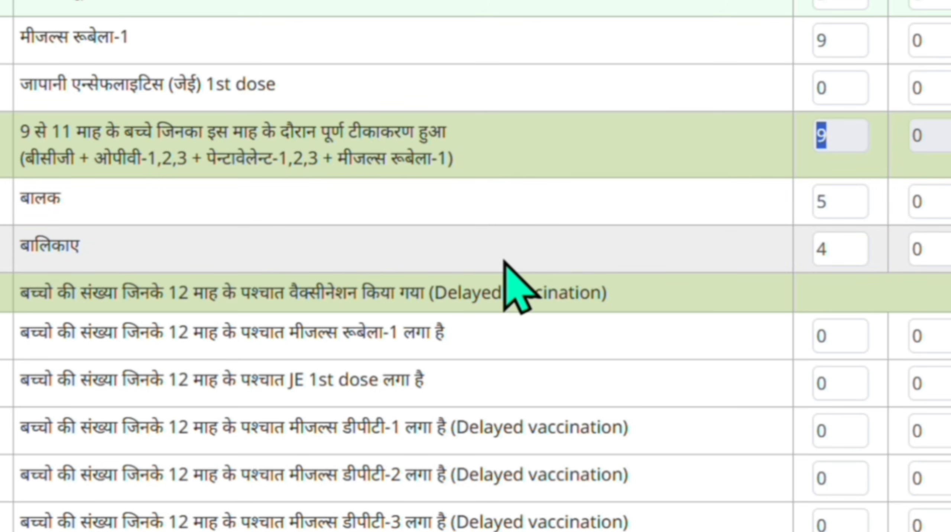
Check the in-facility boys and girls entries under the full immunisation row.
left_click(337, 191)
left_click(337, 191)
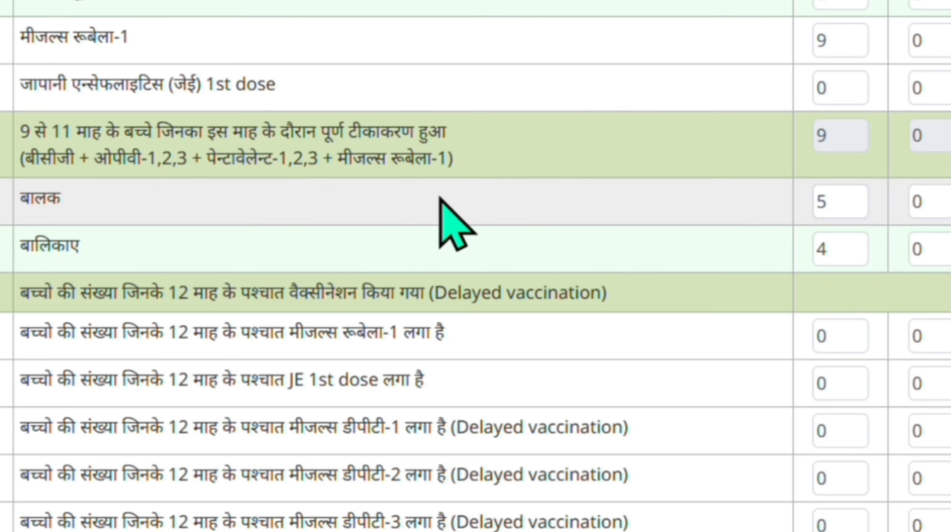
double_click(849, 195)
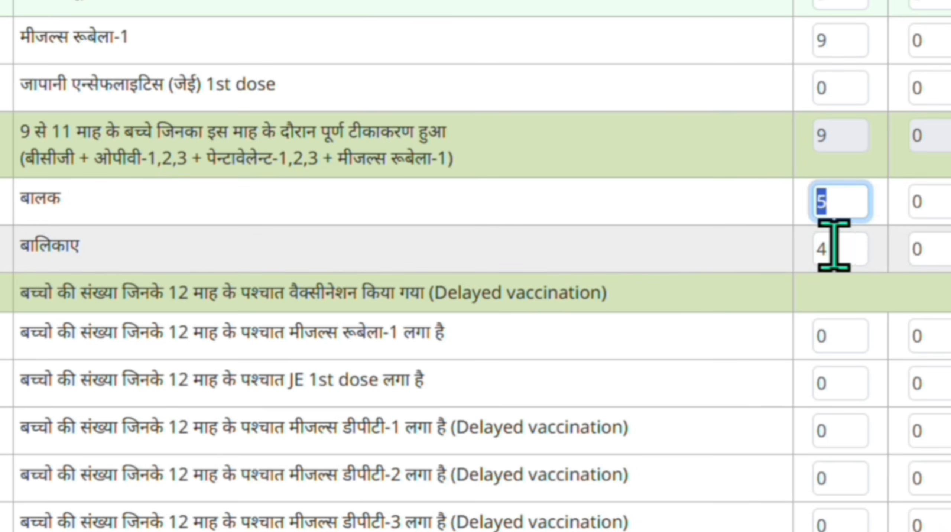
double_click(834, 245)
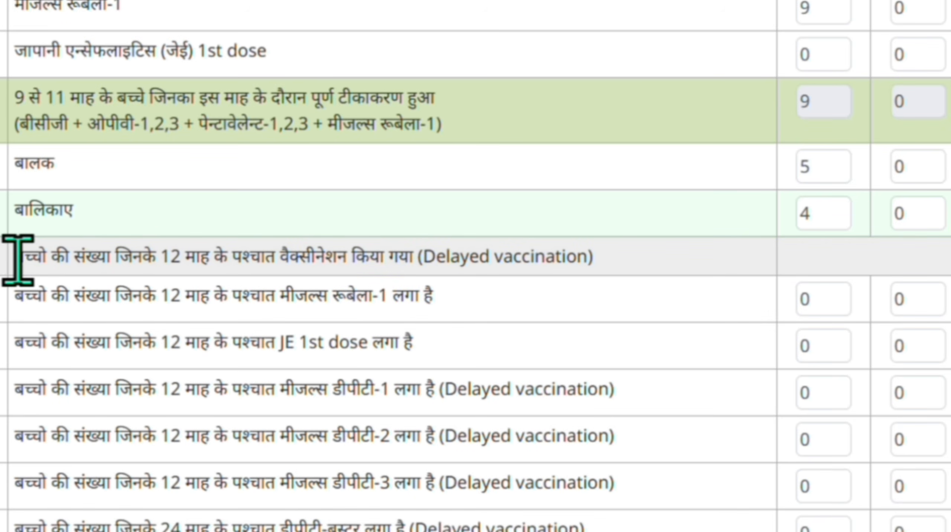
Examine the delayed vaccination heading and its in-facility entries for Measles Rubella-1, JE, DPT and the booster doses.
left_click_drag(18, 260, 622, 292)
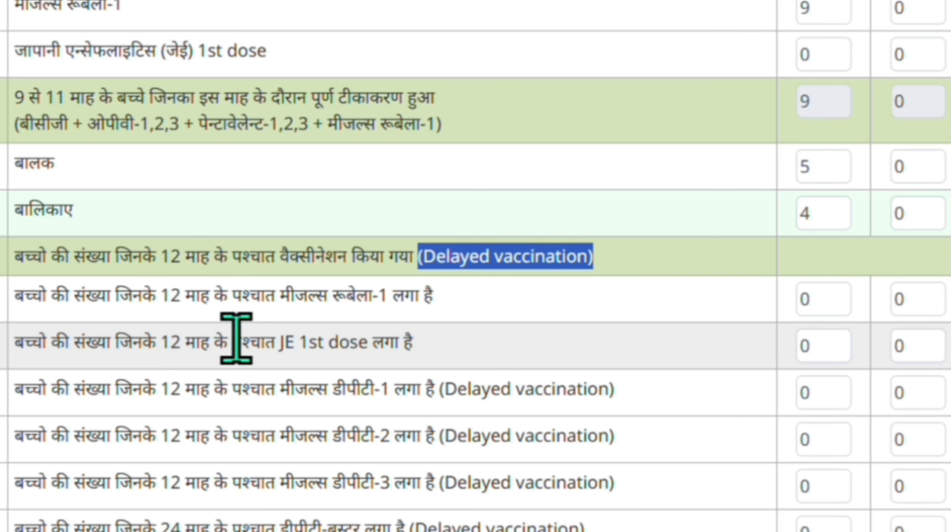
left_click(839, 305)
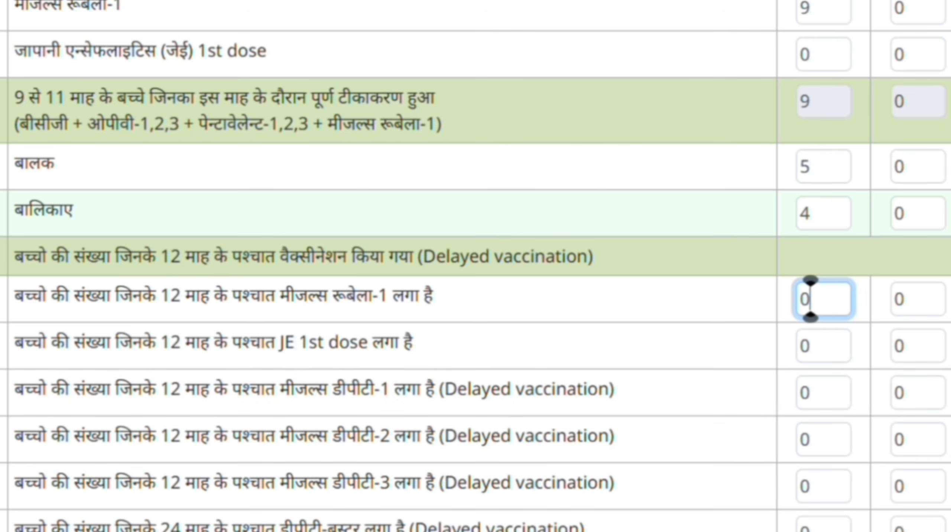
scroll(319, 181, "down", 5)
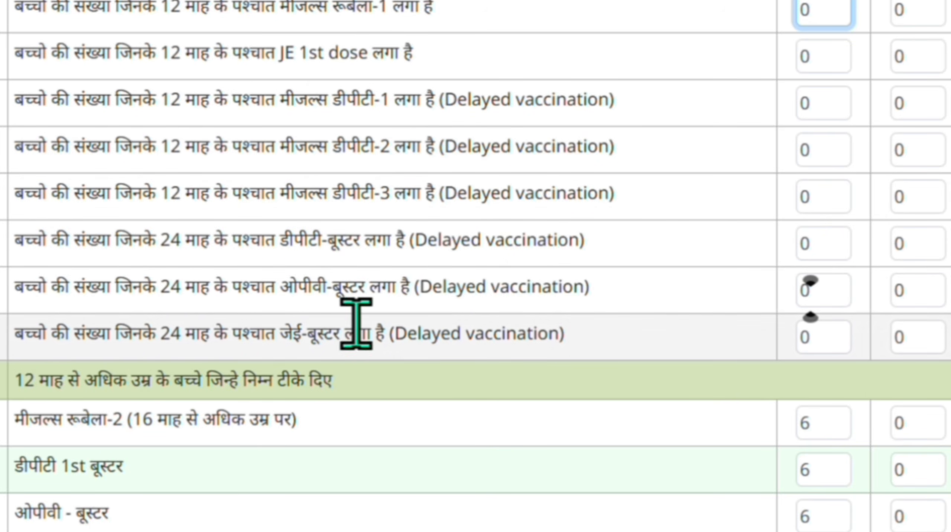
left_click(810, 292)
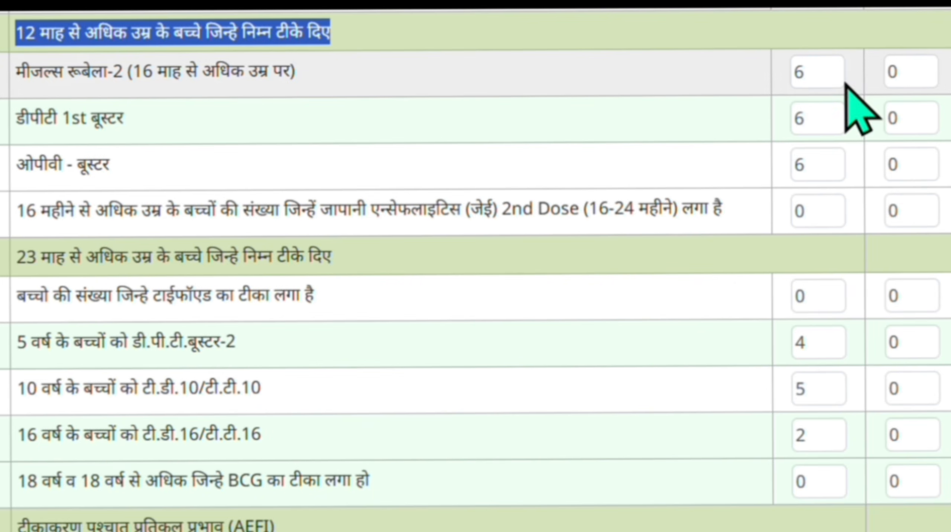
Check the in-facility entries for Measles Rubella-2, DPT 1st booster, OPV booster and JE 2nd dose in rows 9.4.1 to 9.4.4.
left_click(834, 81)
double_click(814, 72)
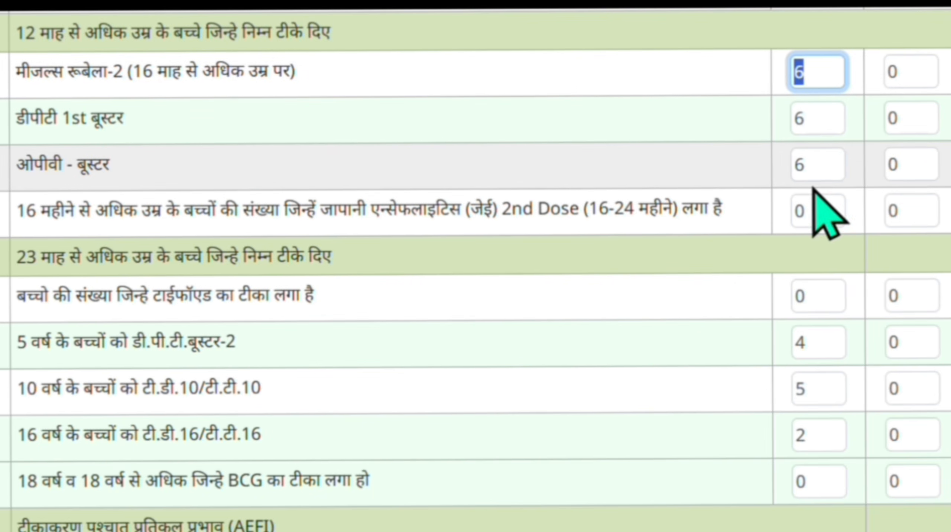
double_click(817, 122)
double_click(827, 164)
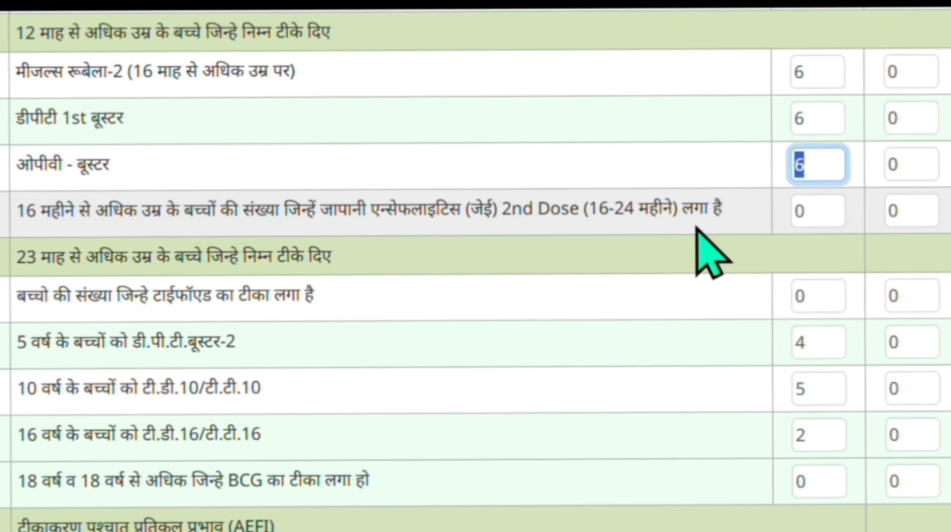
left_click(816, 221)
double_click(817, 220)
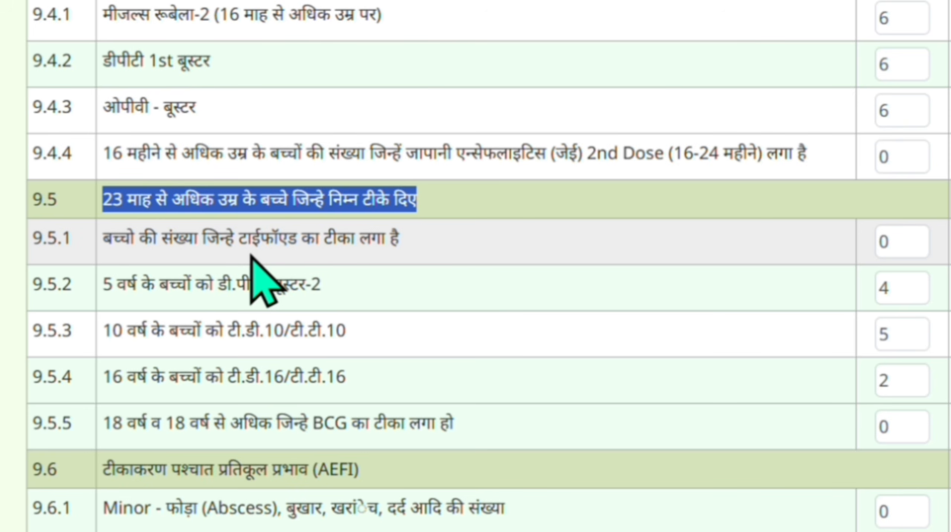
Check the typhoid vaccine entry in row 9.5.1 and the 5-year DPT booster-2 label in row 9.5.2.
double_click(918, 240)
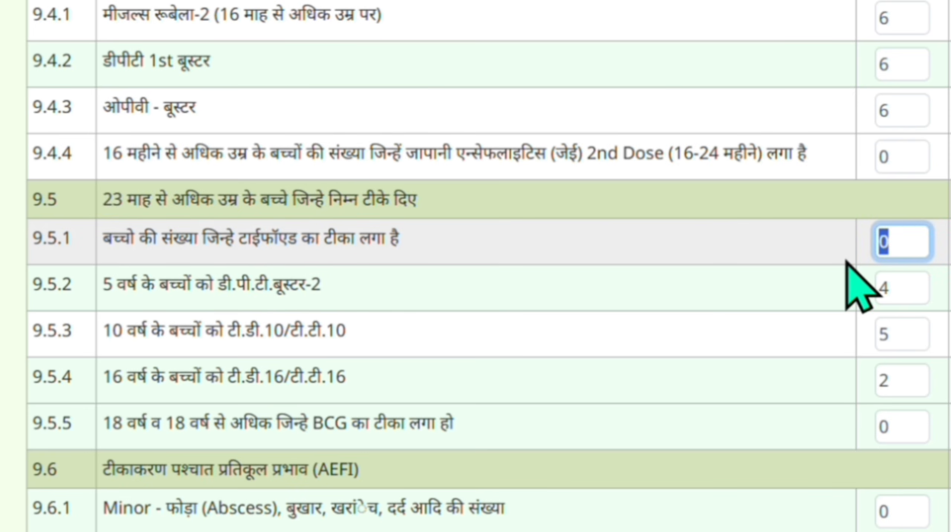
left_click_drag(104, 293, 207, 295)
left_click(207, 297)
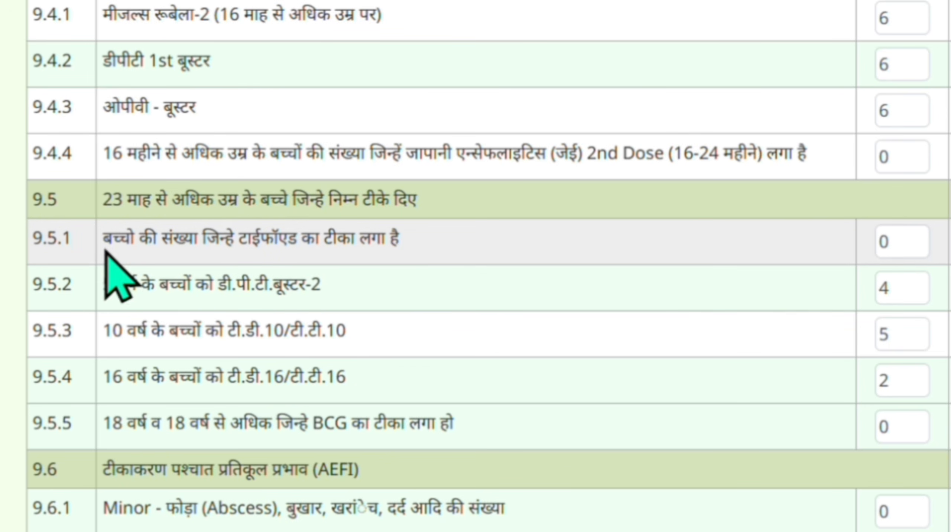
left_click_drag(105, 240, 407, 247)
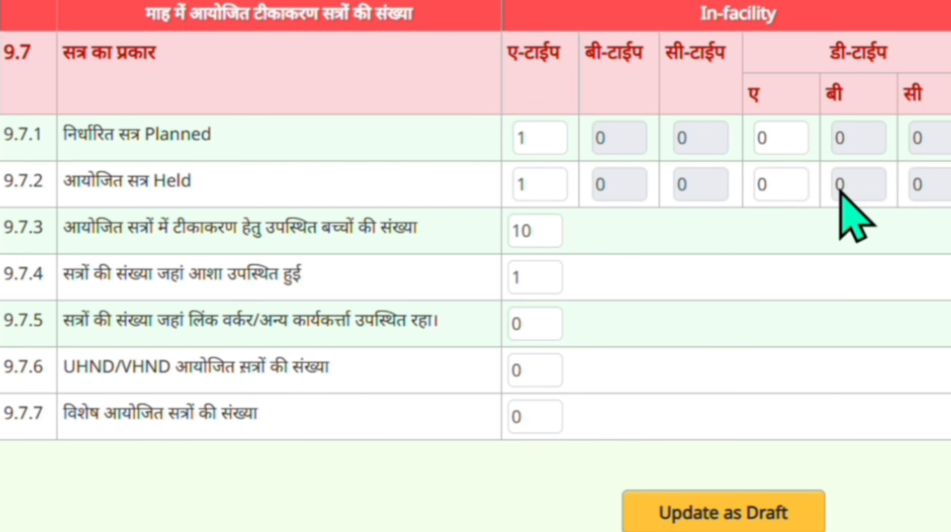
Examine the in-facility B-type and D-type session columns, including D-type's B sub-column, in section 9.7.
left_click_drag(827, 56, 902, 58)
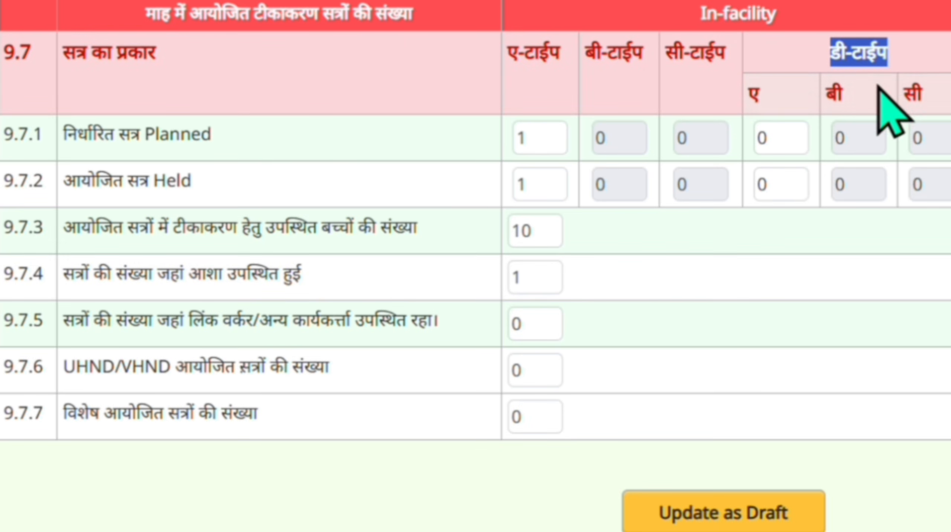
left_click(882, 69)
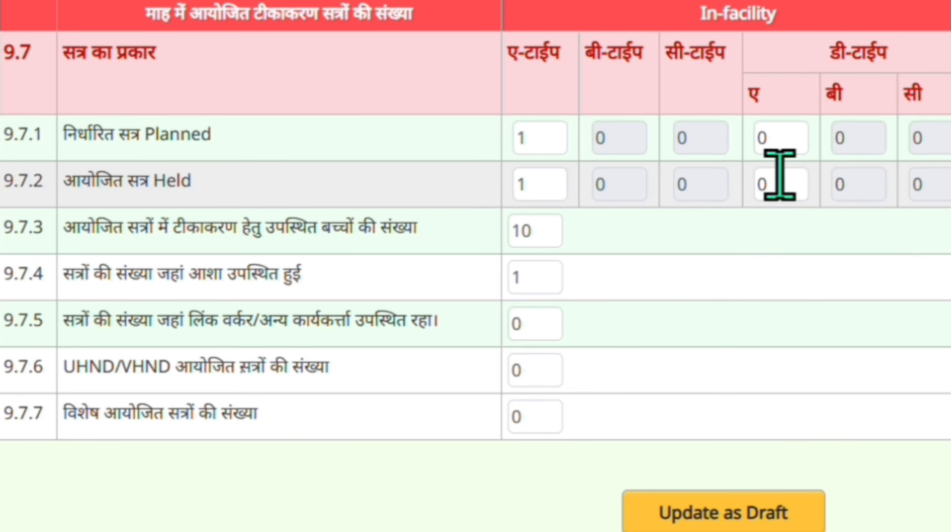
left_click_drag(586, 55, 635, 68)
double_click(852, 97)
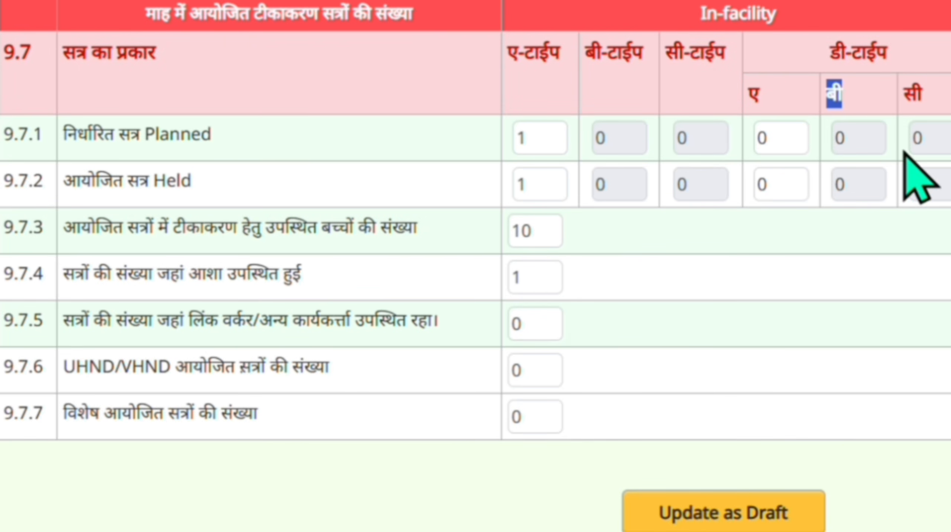
triple_click(875, 53)
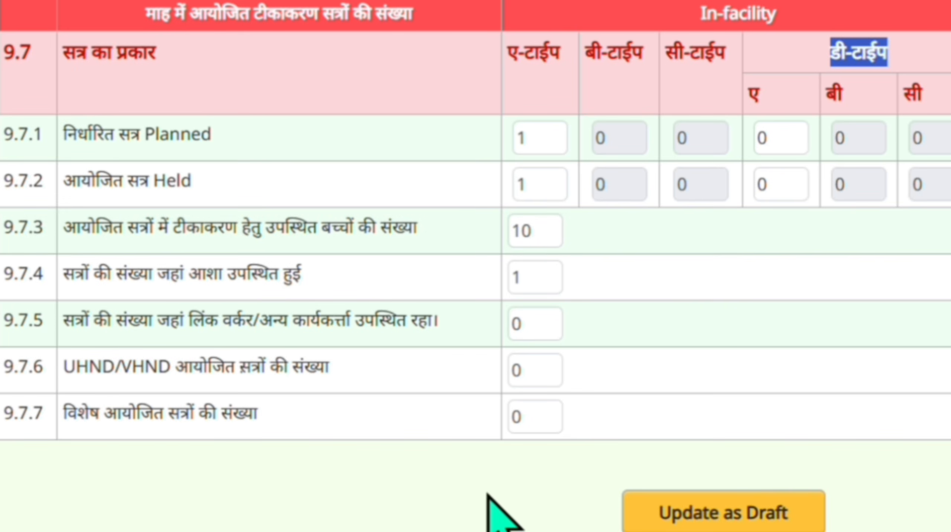
scroll(476, 266, "right", 3)
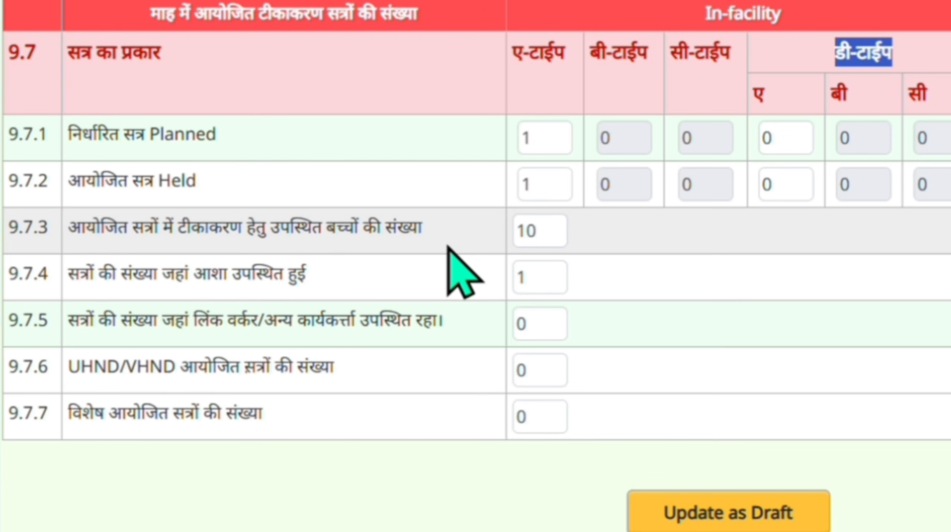
Compare the in-facility and outreach counts of children present at immunisation sessions in row 9.7.3.
double_click(557, 238)
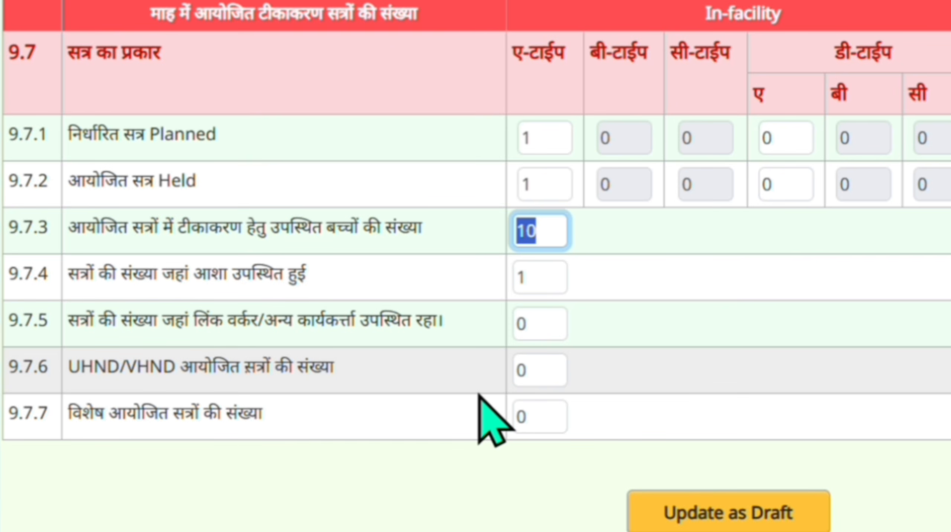
left_click(561, 235)
scroll(903, 318, "right", 4)
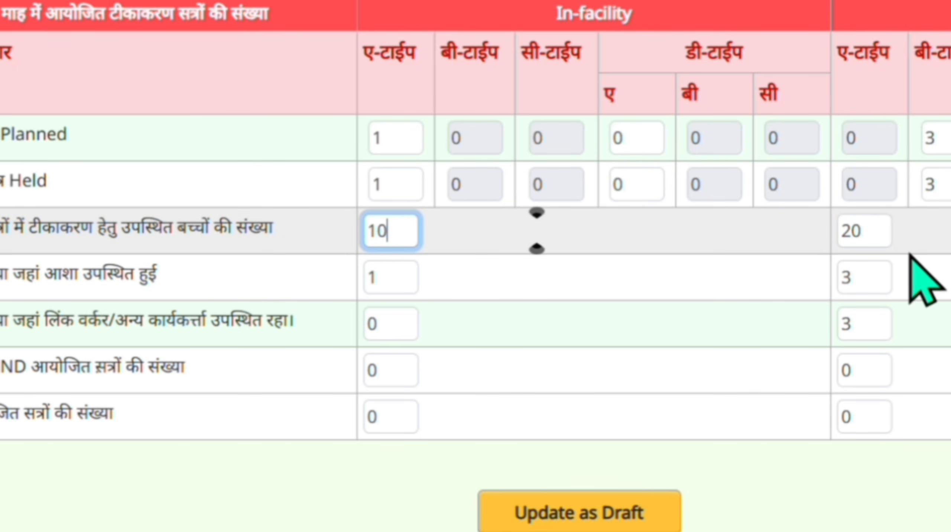
left_click_drag(871, 235, 819, 241)
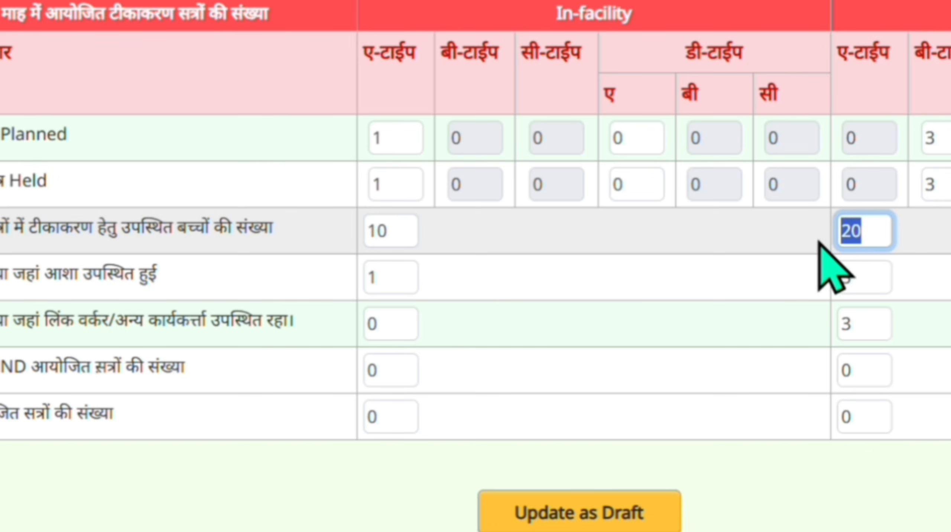
left_click_drag(410, 230, 354, 230)
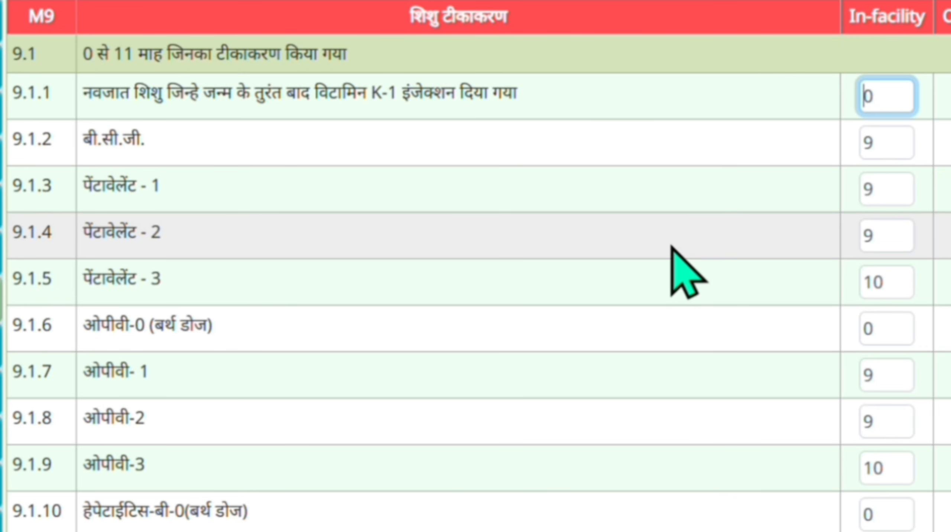
Review the M9 in-facility entries for BCG and Pentavalent 1 to 3, then the delayed vaccination rows, as the basis for the attendance count.
key("Tab")
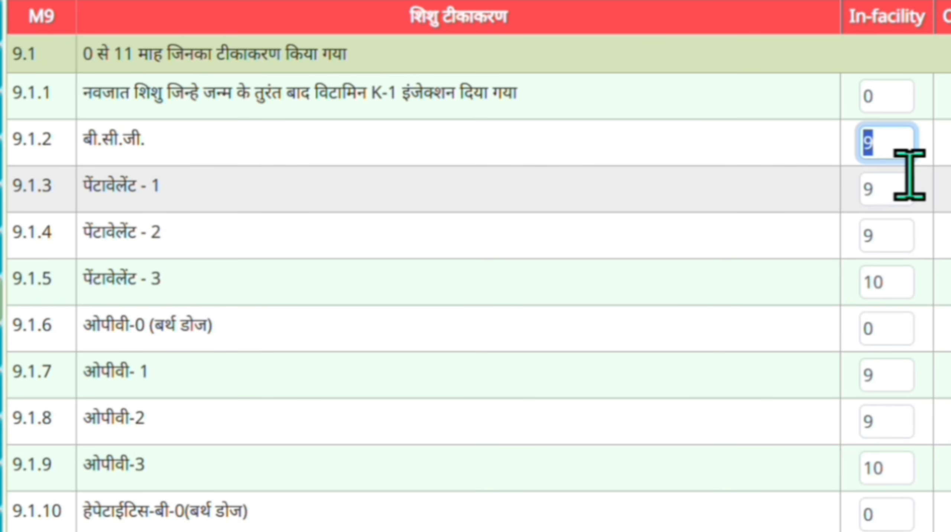
key("Tab")
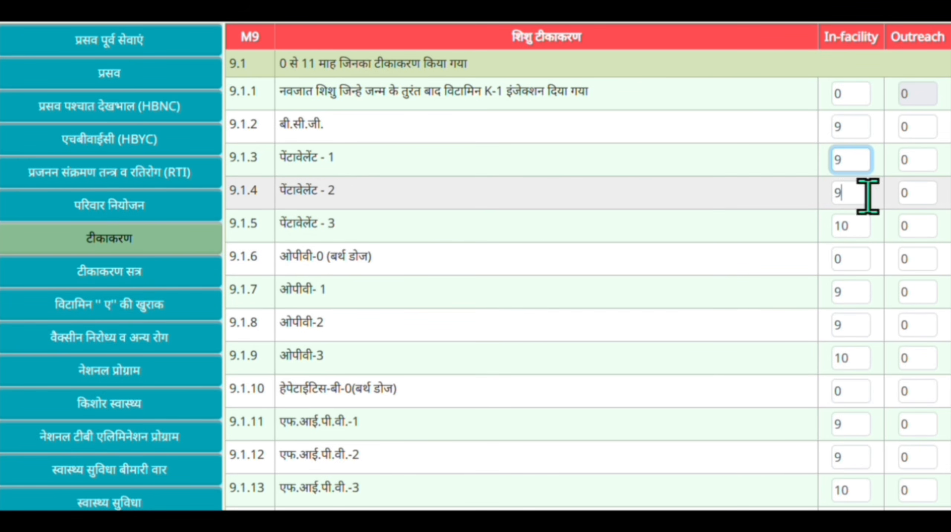
key("Tab")
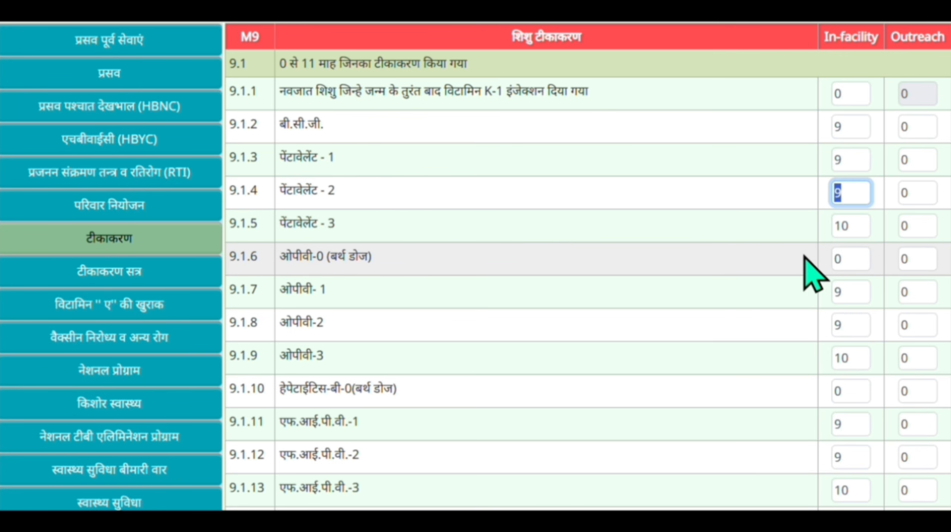
double_click(849, 228)
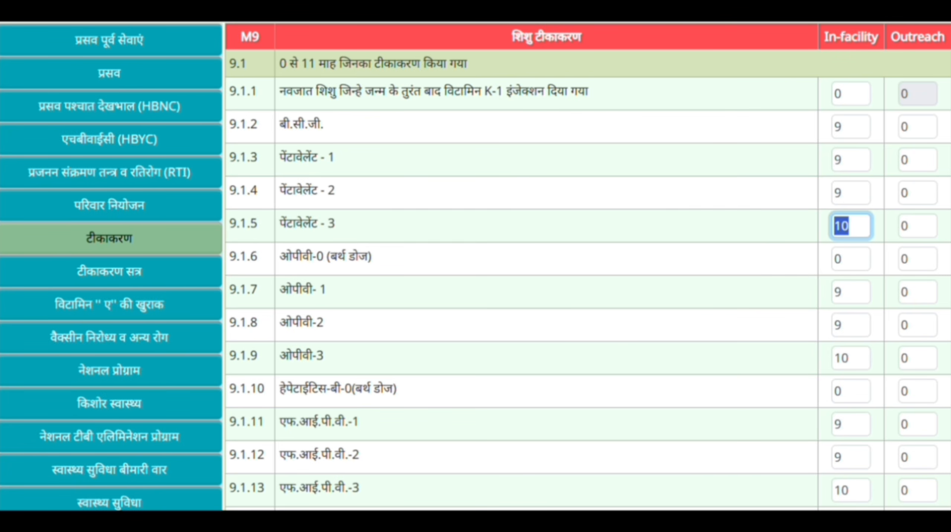
scroll(531, 195, "down", 10)
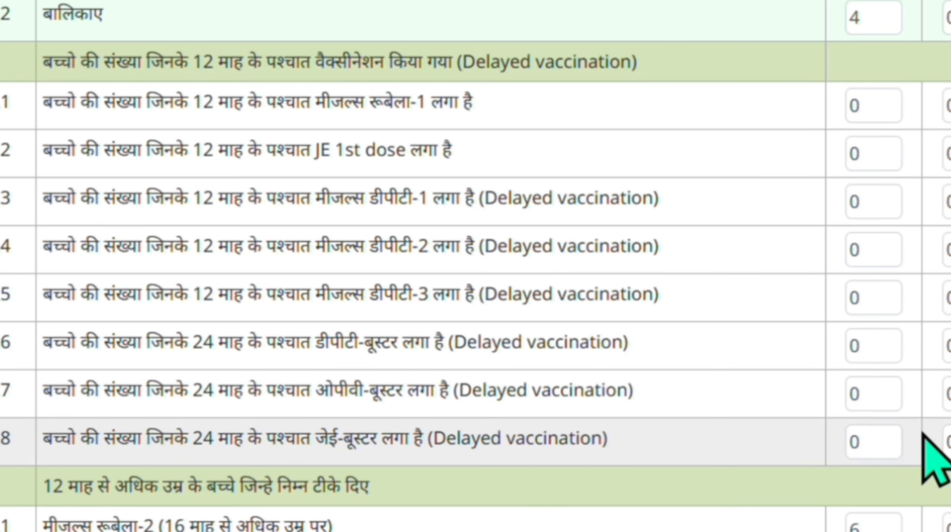
scroll(475, 266, "down", 5)
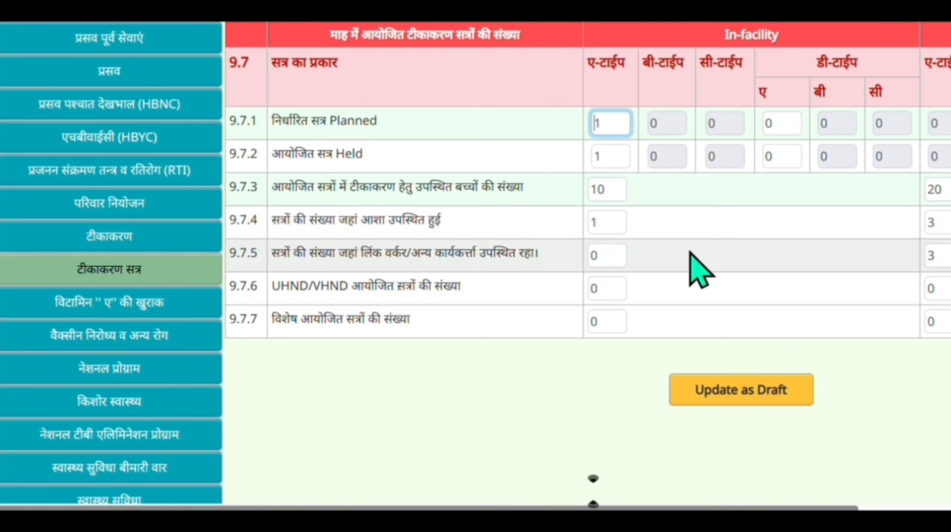
Set the in-facility number of children present at immunisation sessions in row 9.7.3 to 25.
left_click_drag(625, 194, 593, 188)
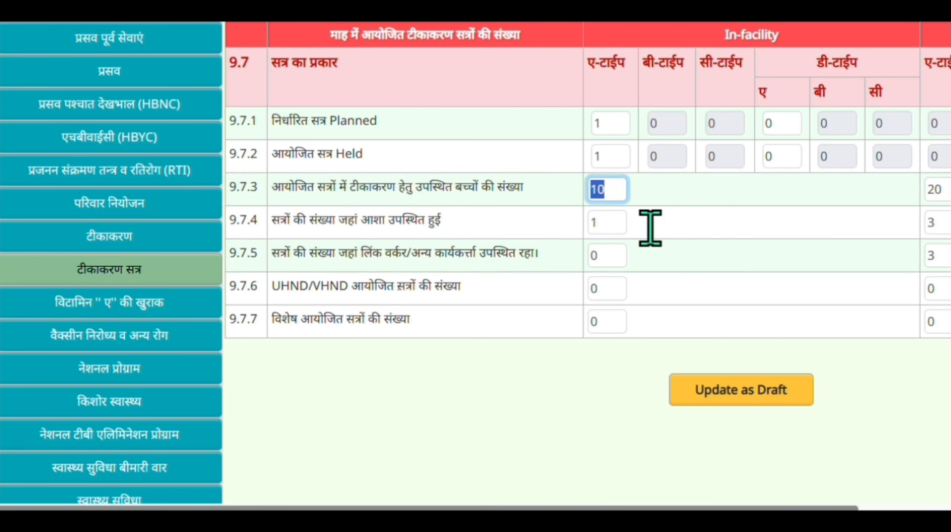
key("Tab")
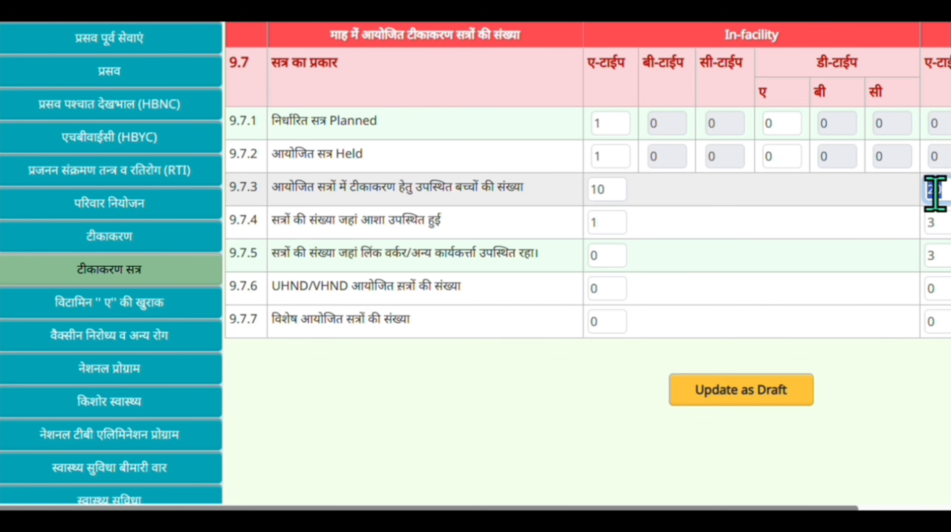
left_click(620, 186)
double_click(620, 186)
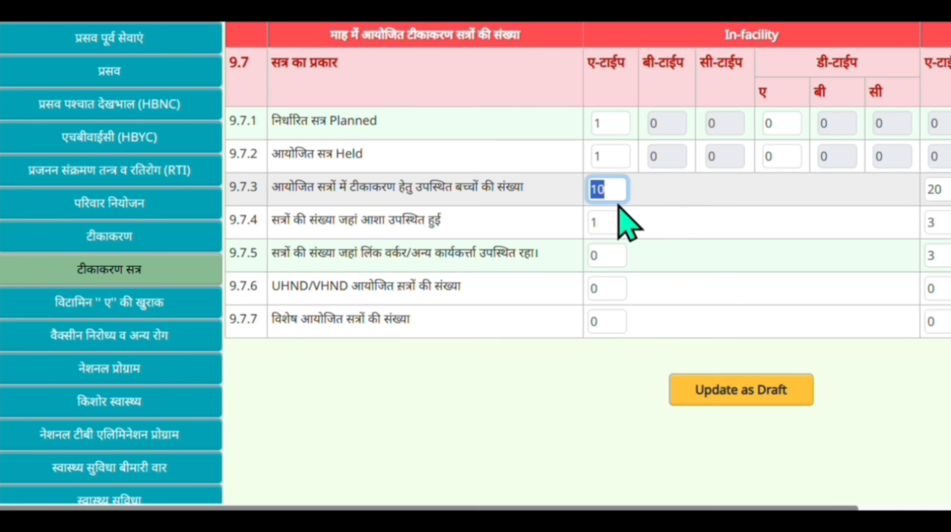
key("Tab")
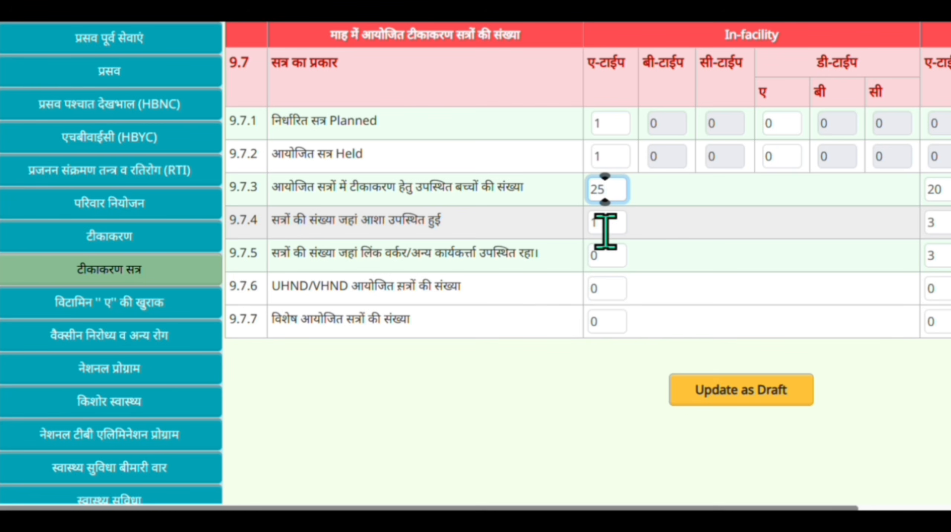
Compare the in-facility and outreach entries for sessions attended by ASHA workers in row 9.7.4.
key("Tab")
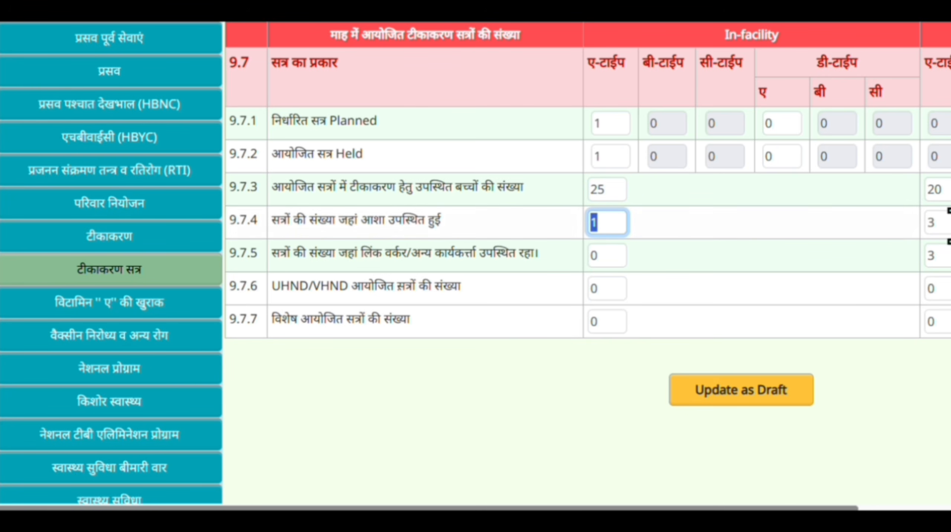
scroll(938, 208, "right", 3)
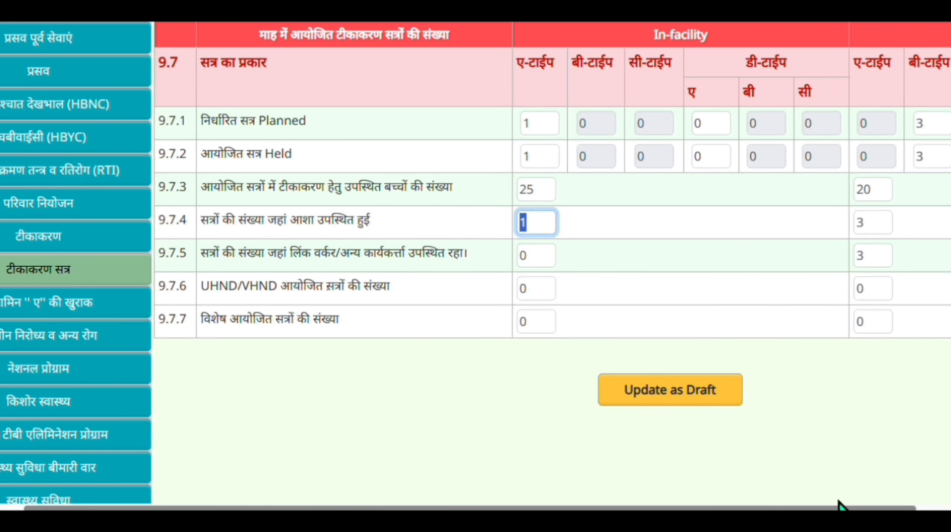
left_click_drag(839, 507, 886, 506)
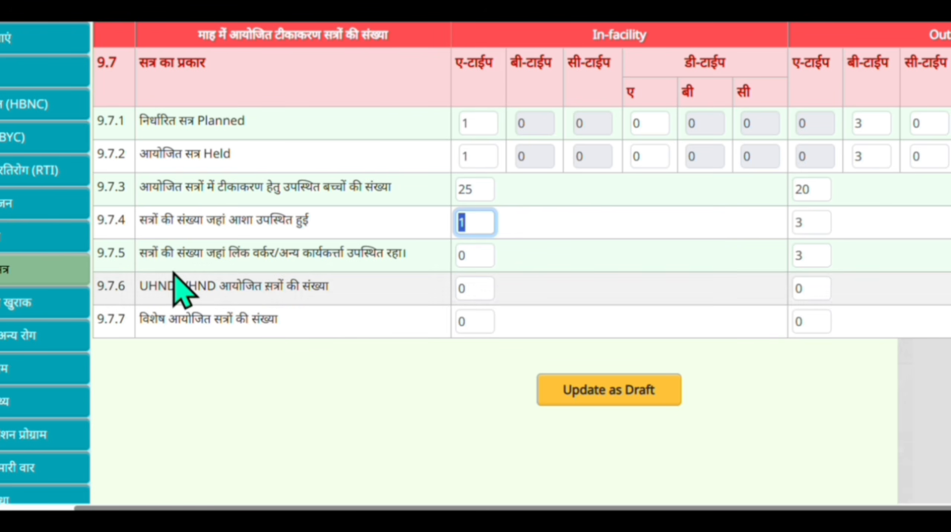
scroll(496, 506, "left", 3)
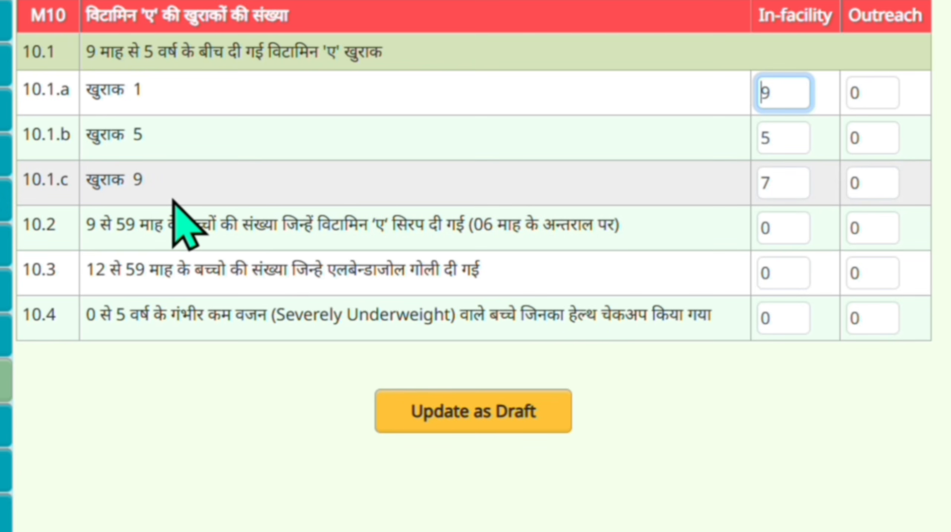
Check the vitamin A dose 5 in-facility entry and the dose 9 row in M10 rows 10.1.b and 10.1.c.
key("Tab")
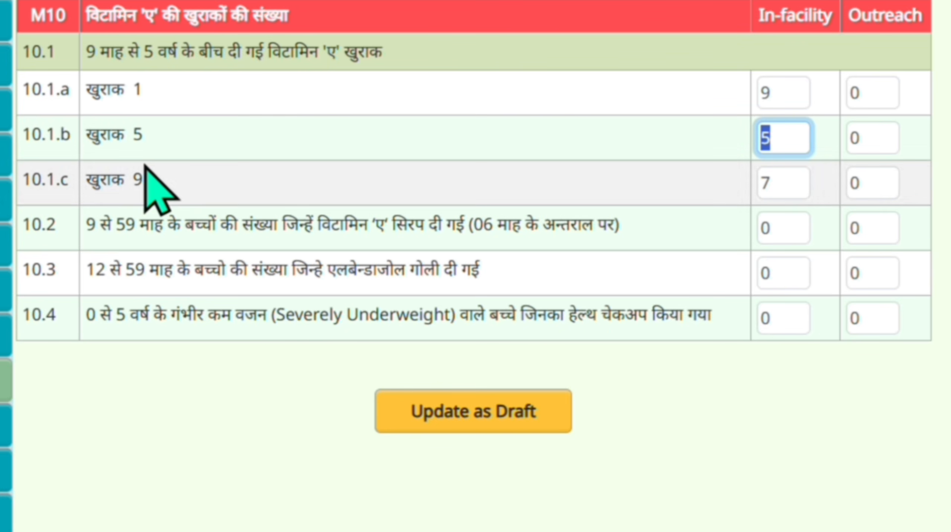
left_click_drag(182, 185, 60, 188)
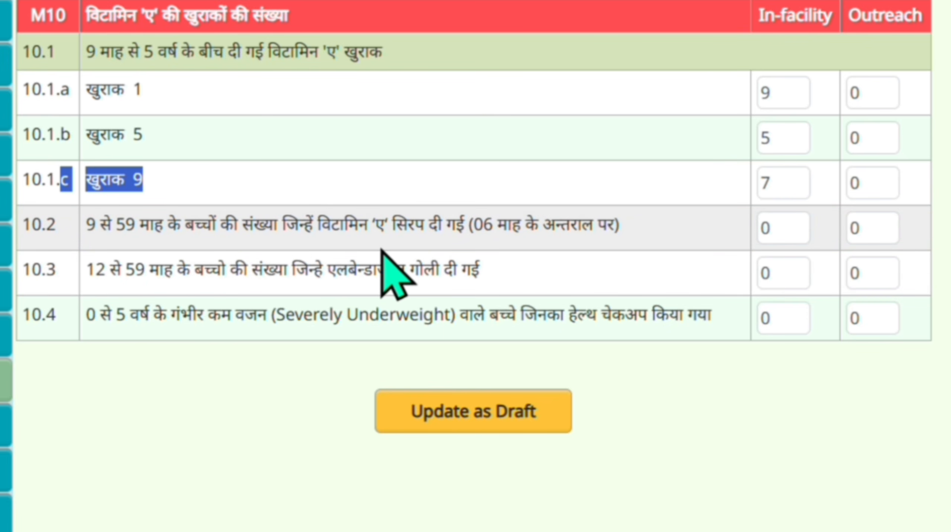
Check the M10 row 10.2 description of six-monthly vitamin A syrup for children aged 9–59 months, its in-facility and outreach entries, and the row 10.3 albendazole entry.
left_click_drag(643, 248, 378, 241)
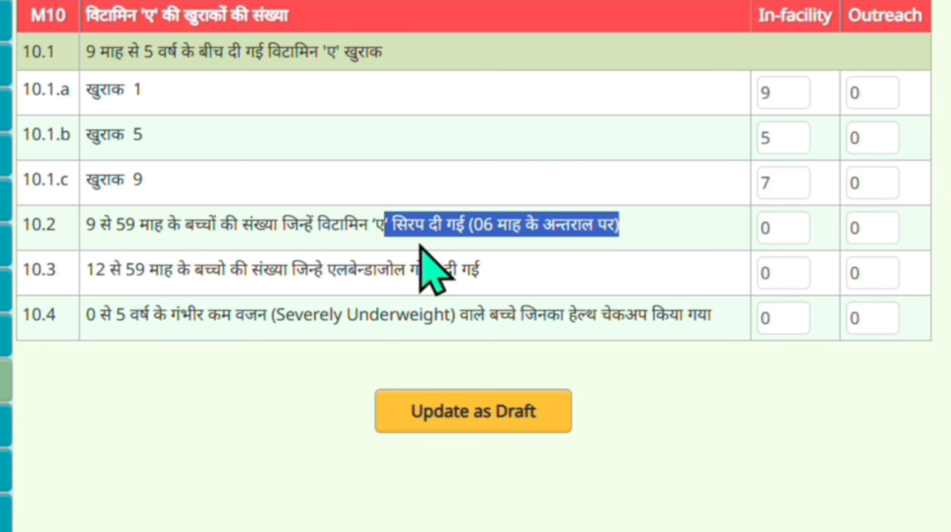
left_click(648, 226)
left_click_drag(636, 225, 82, 244)
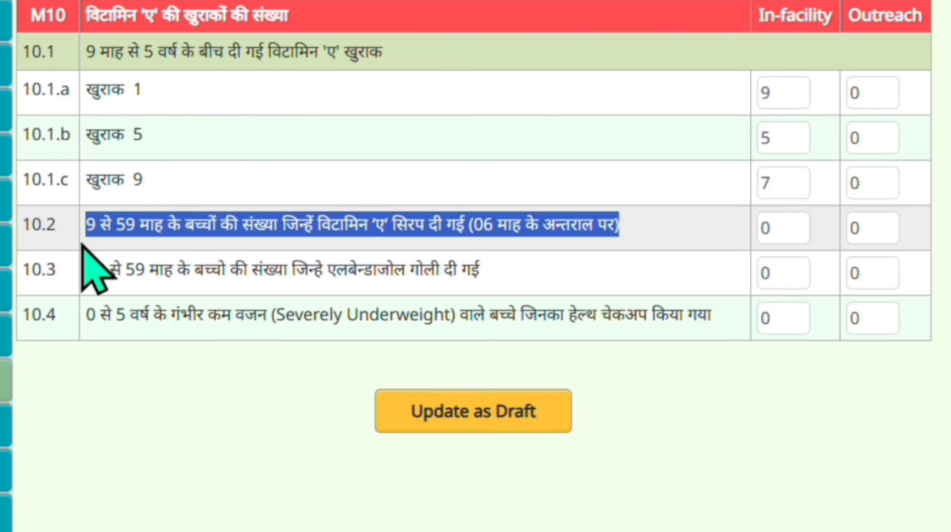
left_click(804, 230)
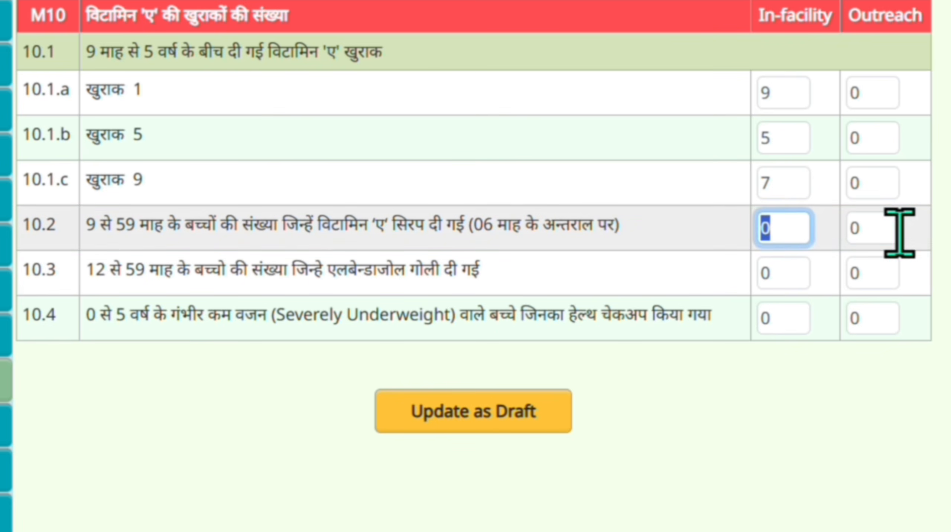
left_click(866, 231)
double_click(866, 231)
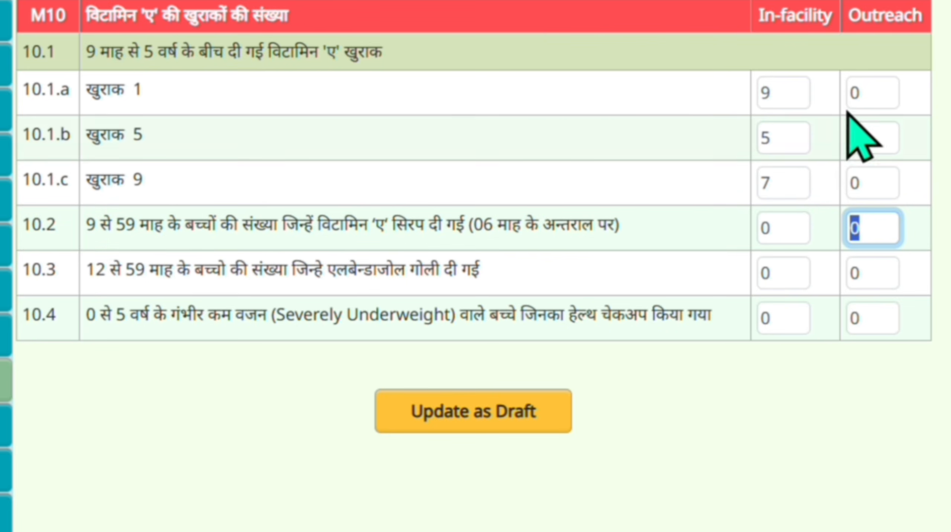
key("shift+Tab")
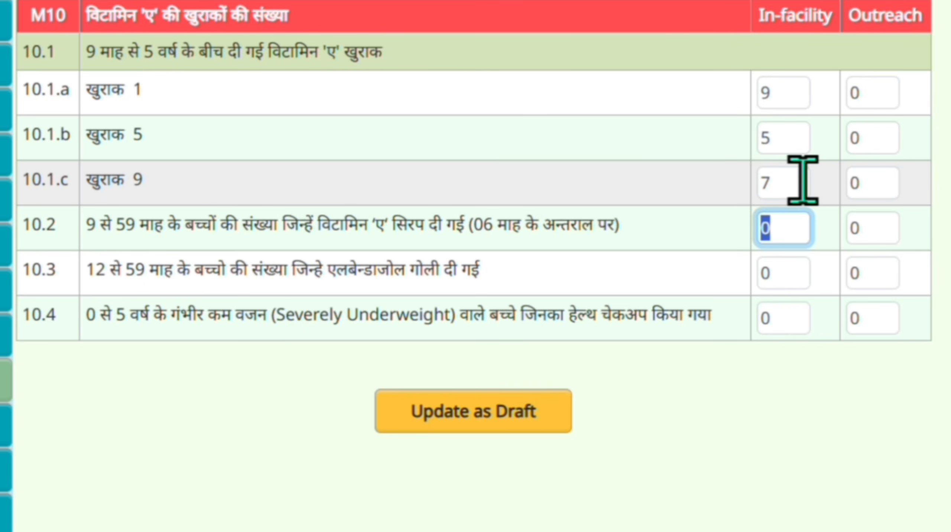
key("Tab")
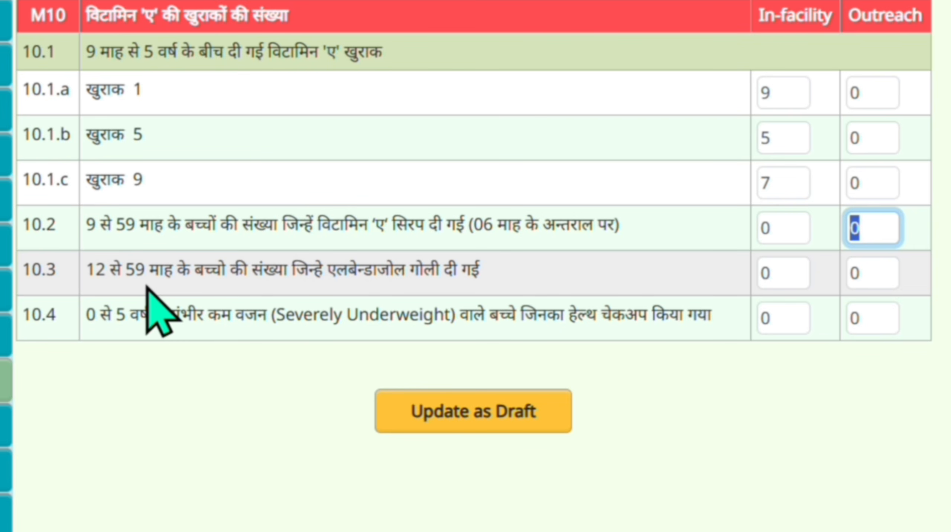
key("Tab")
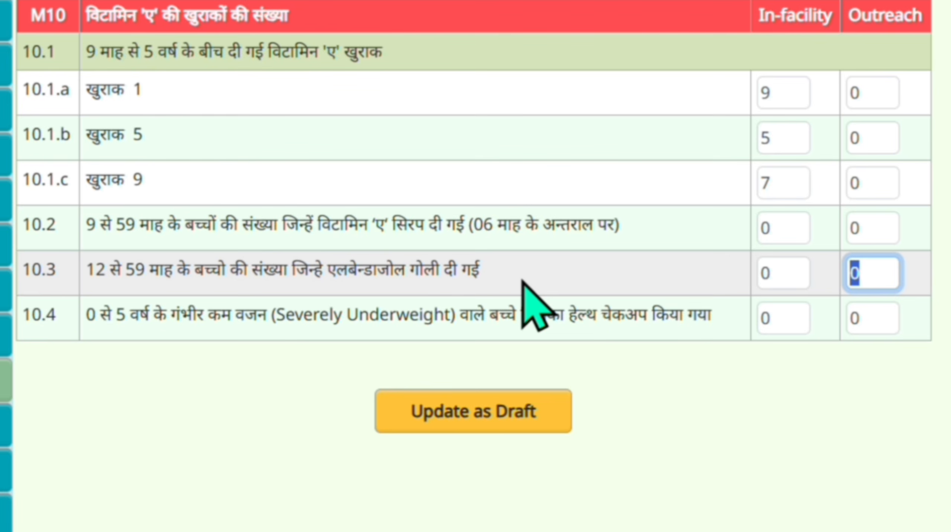